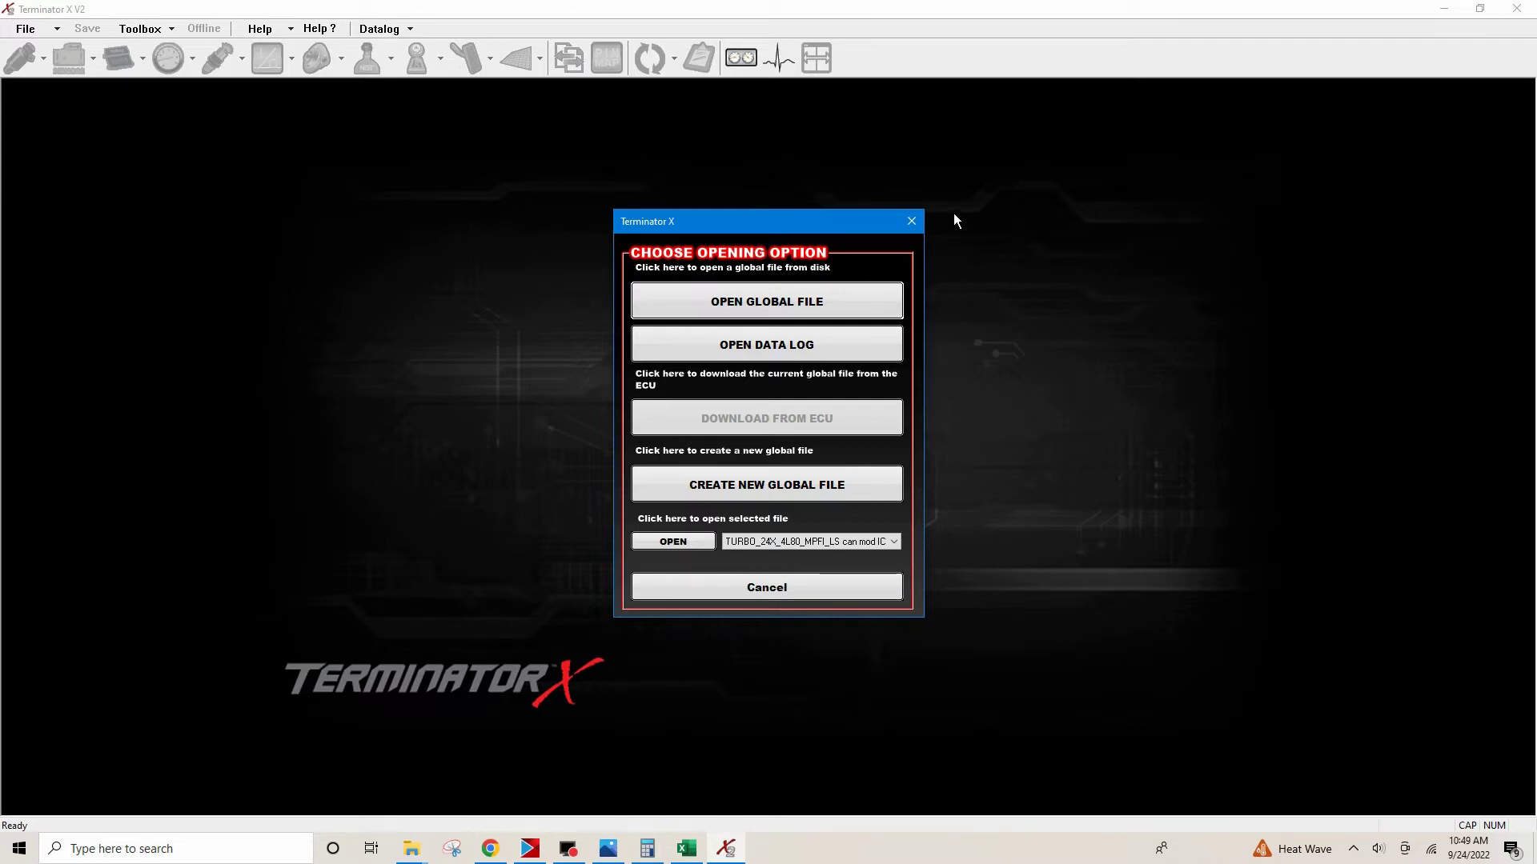
Dismiss the startup options window, then open the sn95 build folder in Open Global File
click(911, 223)
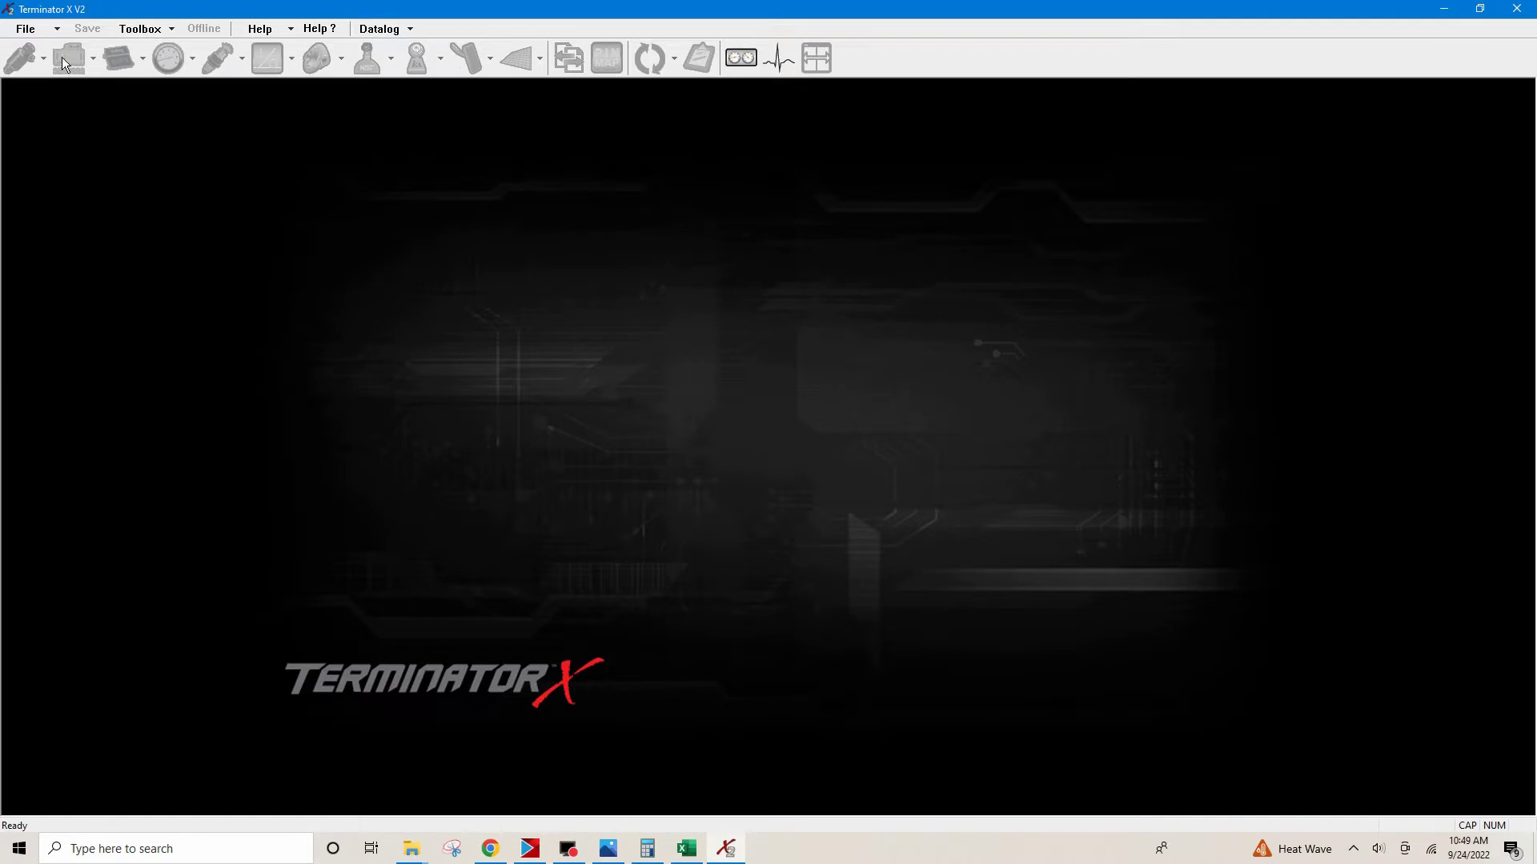
click(24, 28)
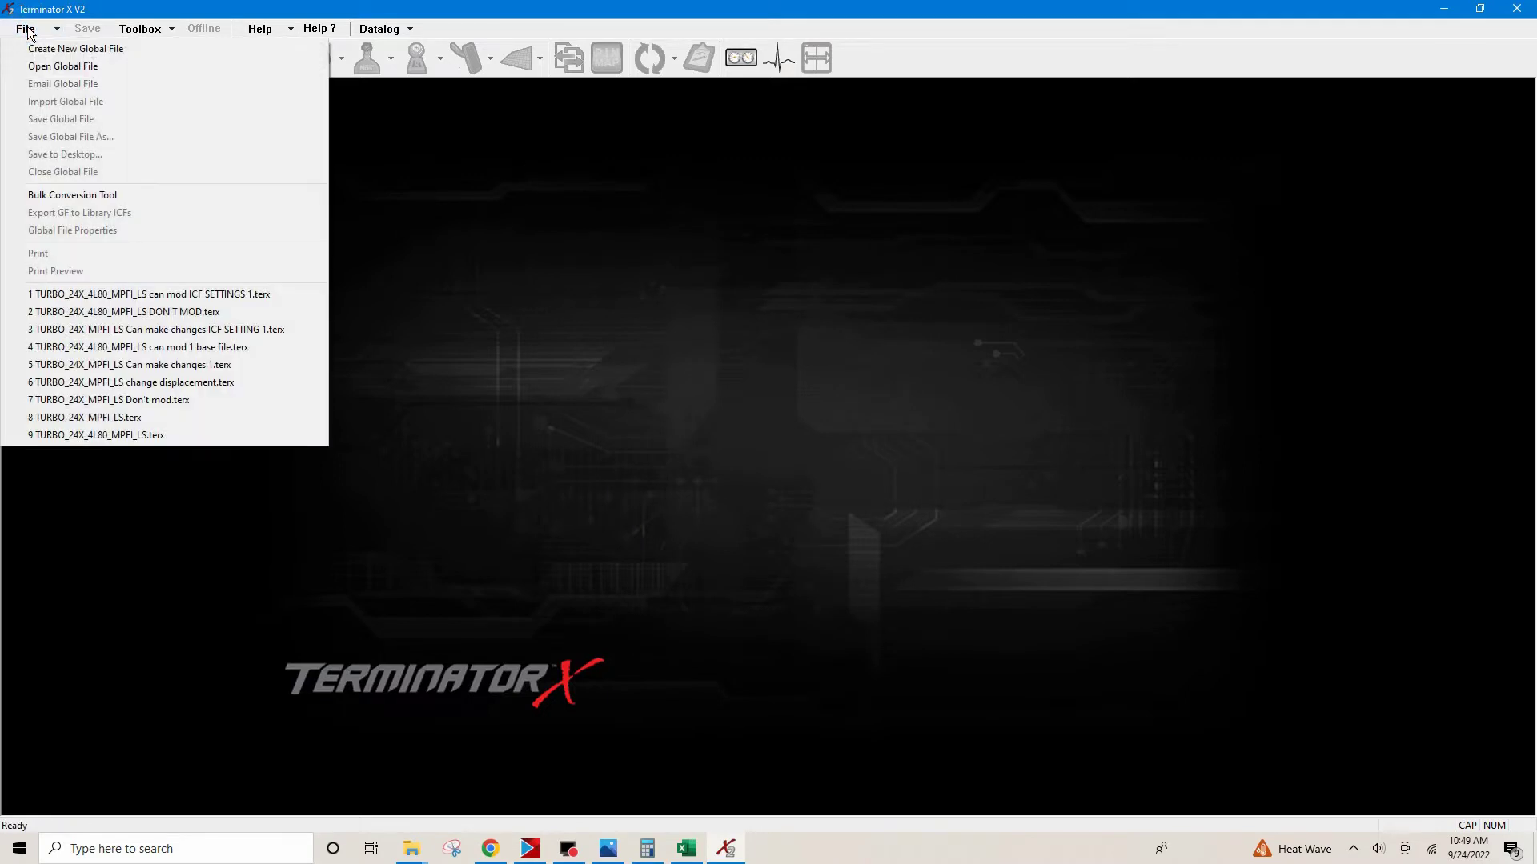
click(62, 70)
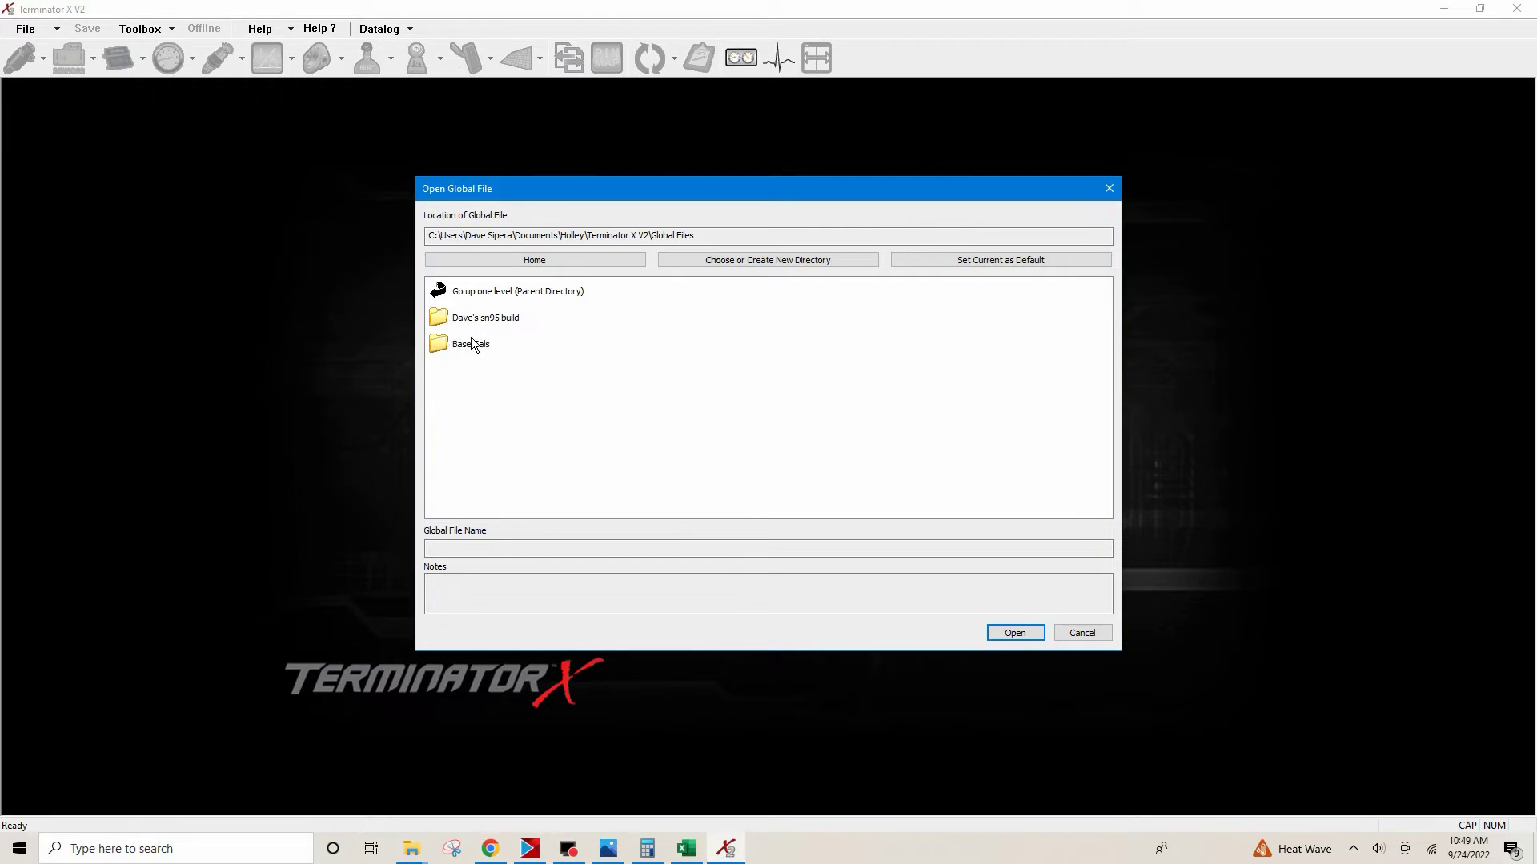
click(450, 322)
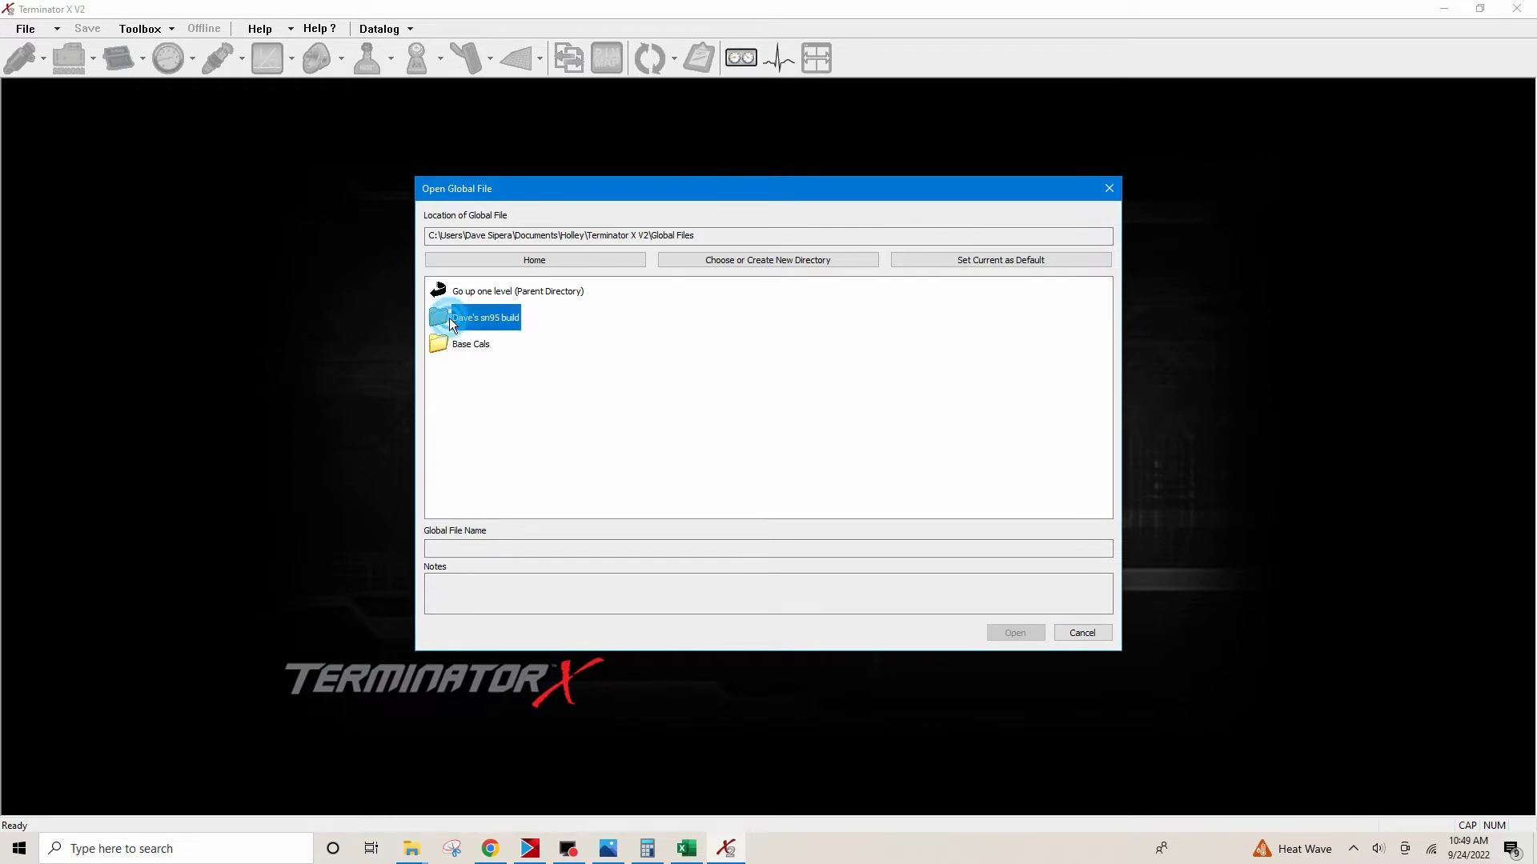
click(450, 322)
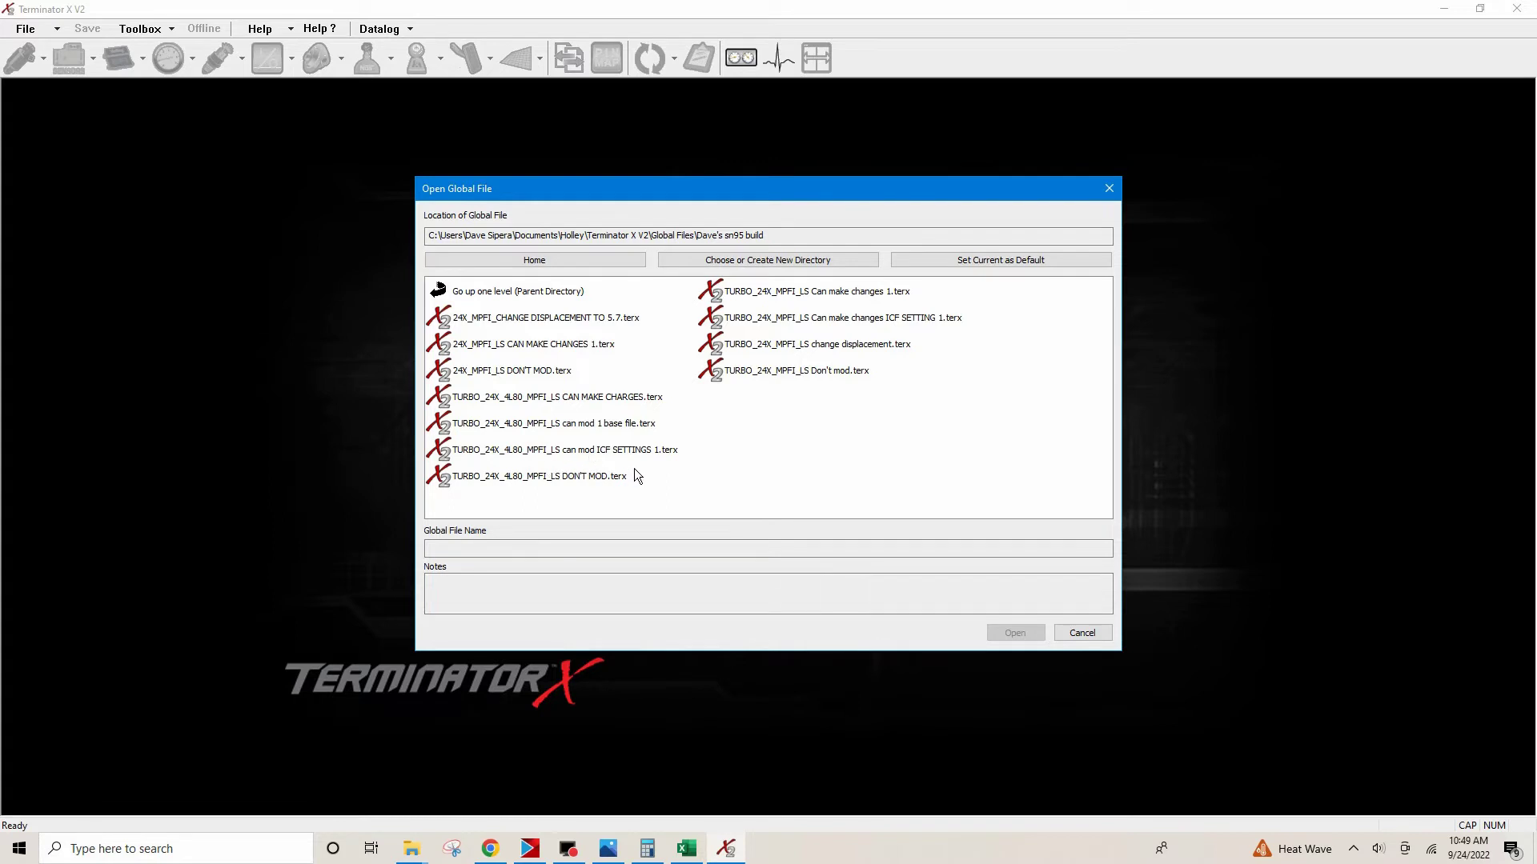
Load the can mod ICF SETTINGS 1.terx tune and show its System Parameters pages
double_click(529, 450)
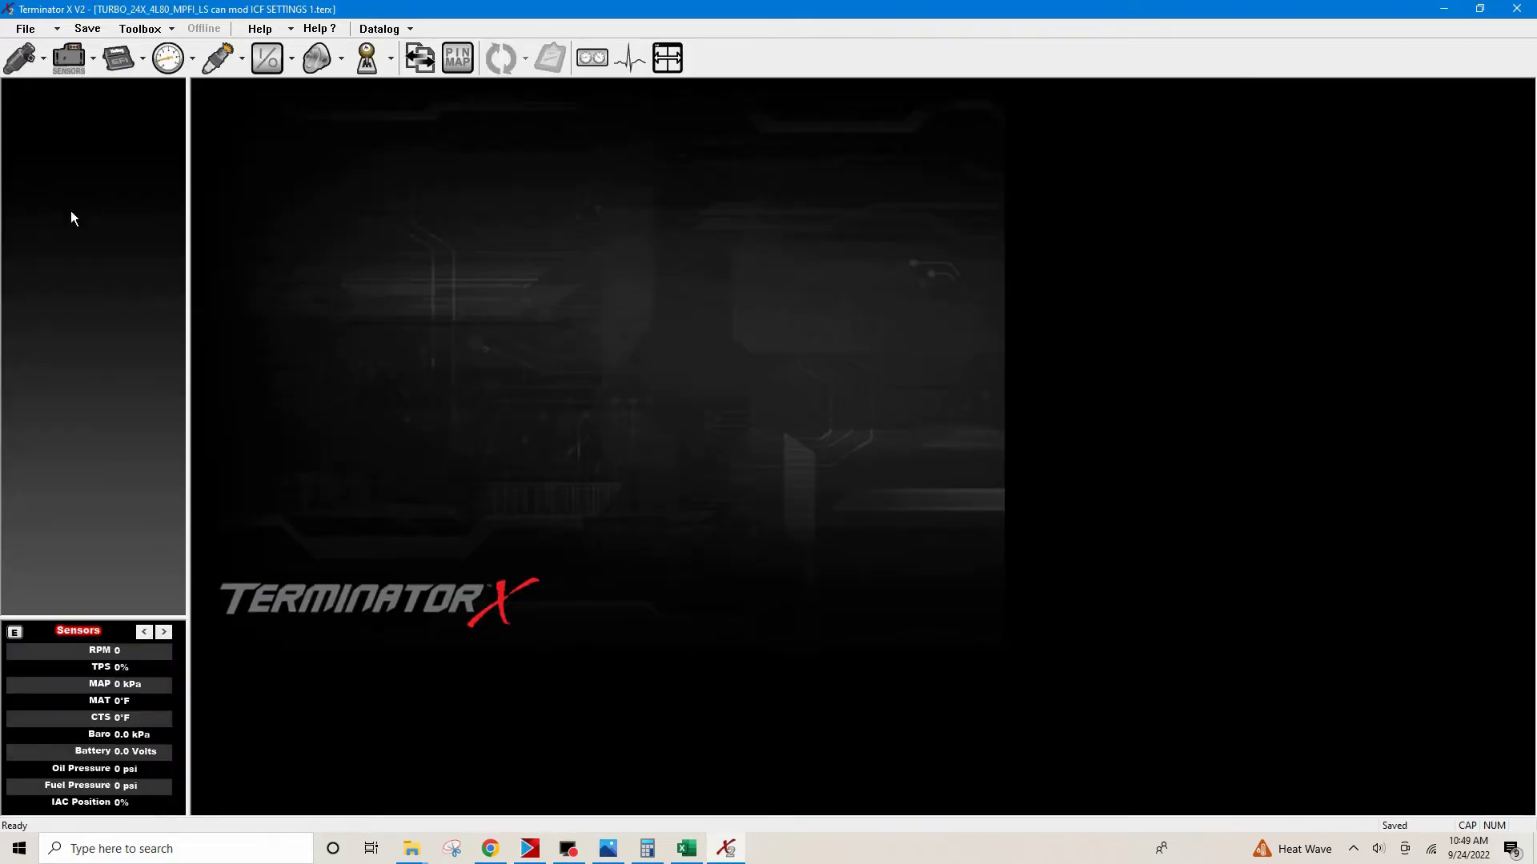
click(120, 61)
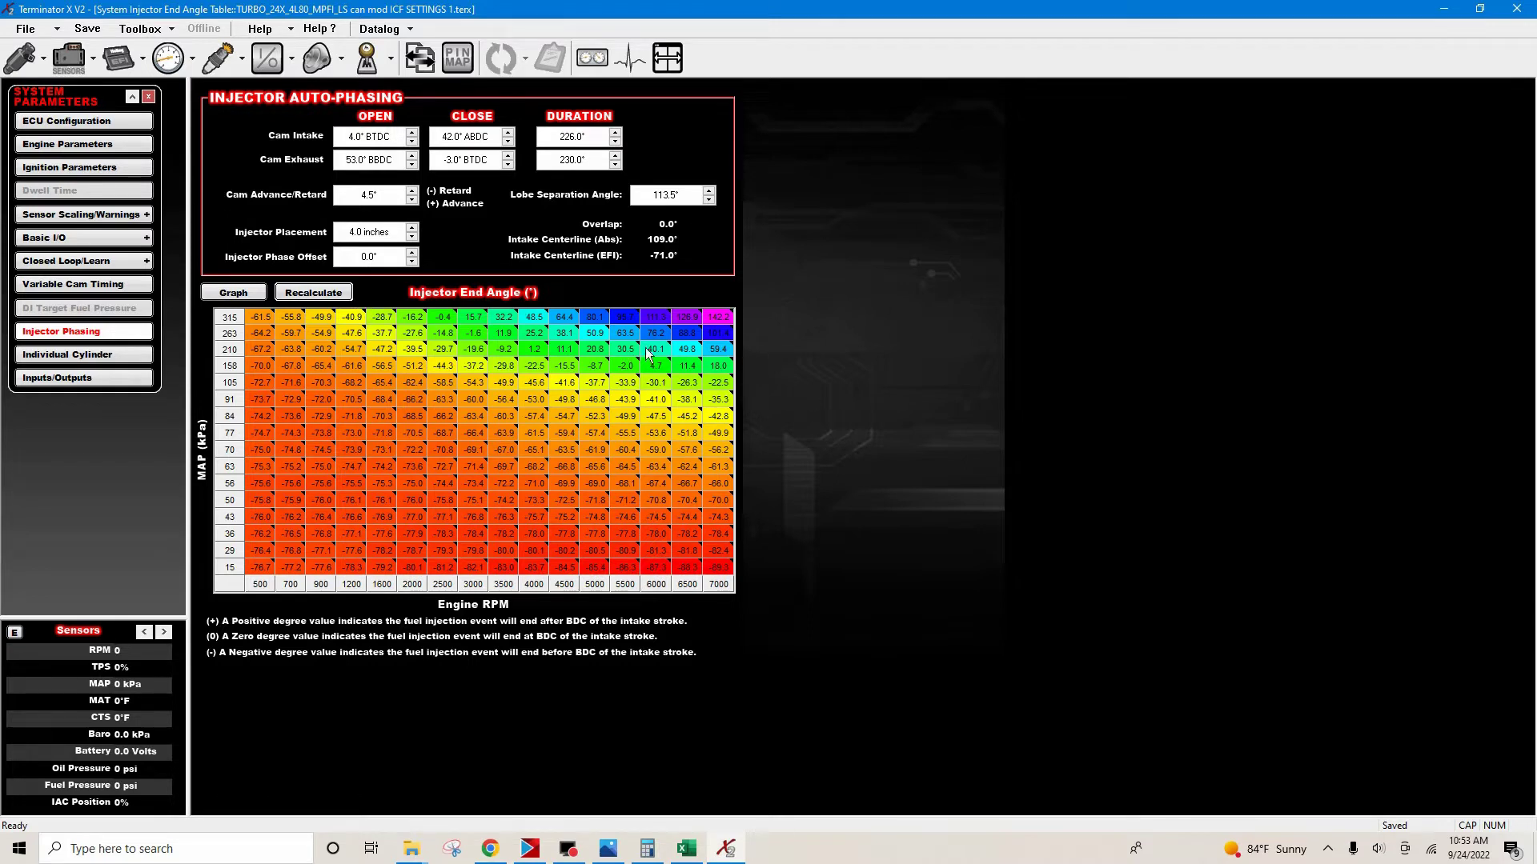
Open Engine Parameters, browse the injector models keeping FIC 1650H, and select the off-time row
click(50, 145)
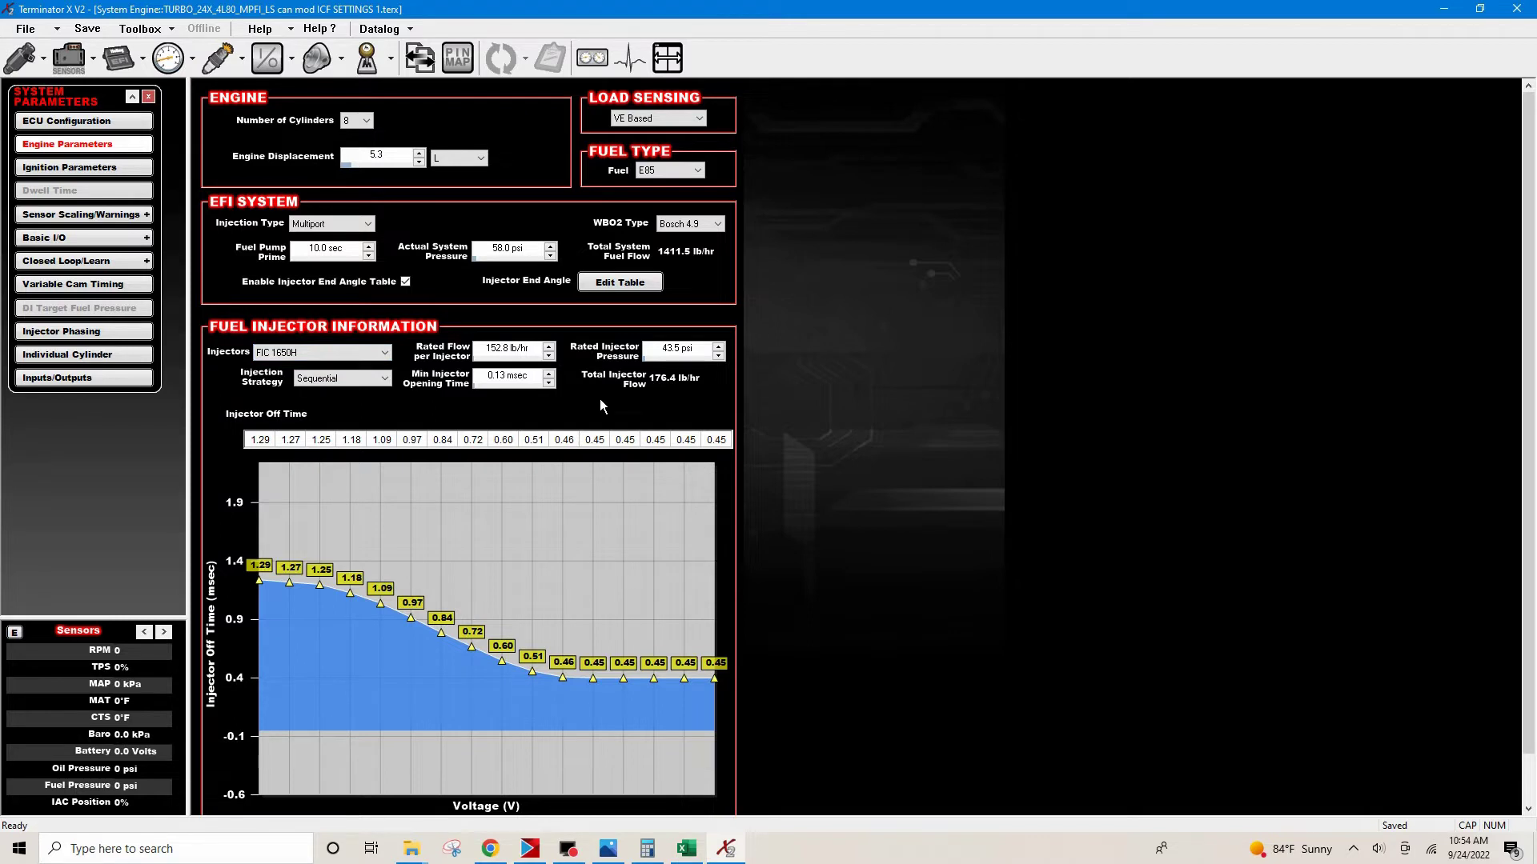
click(381, 353)
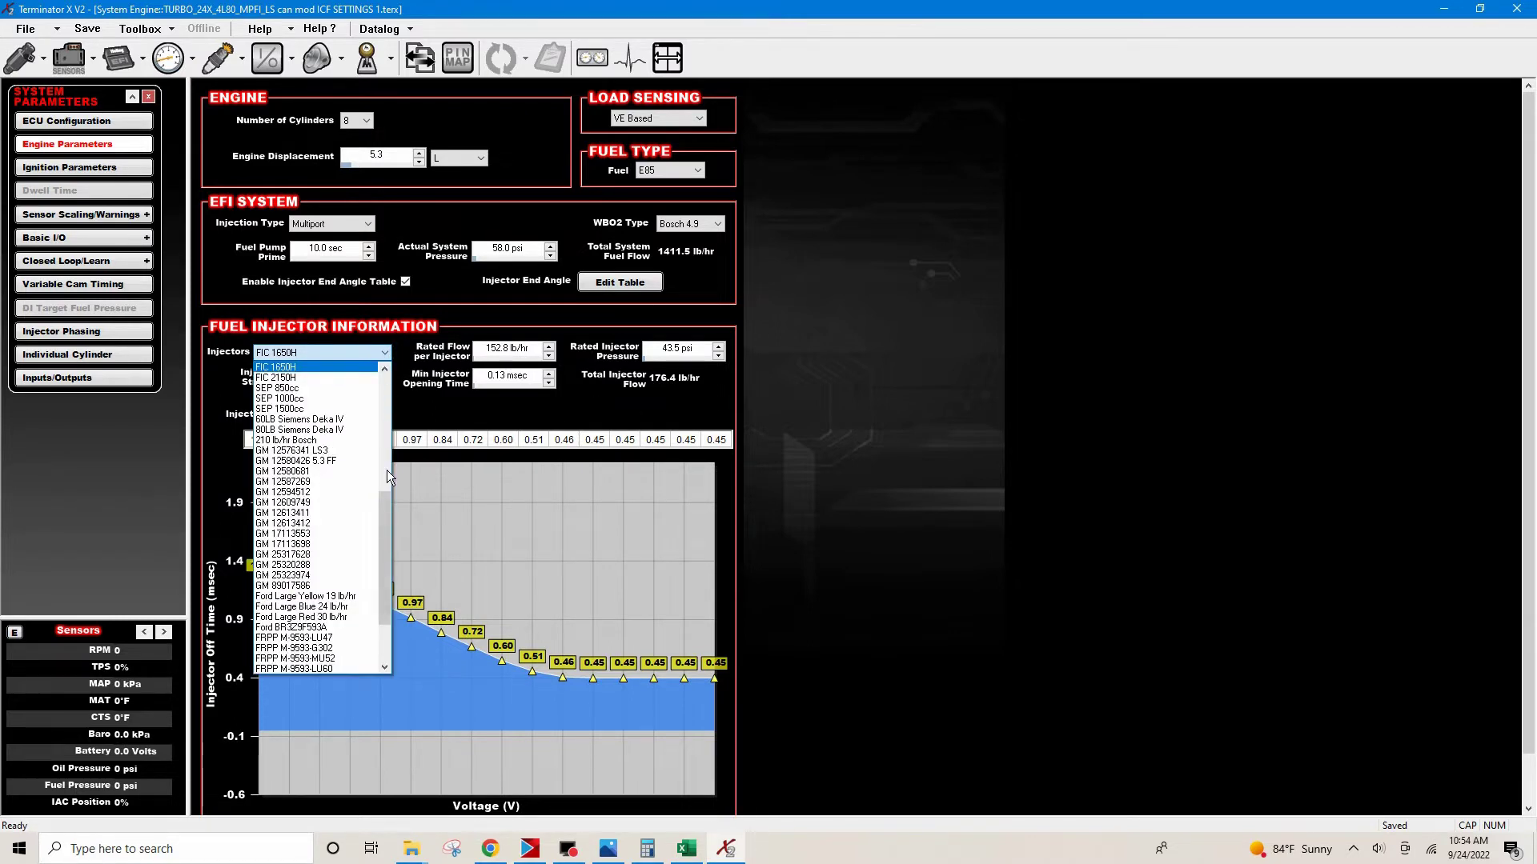
scroll(403, 511, up, 9)
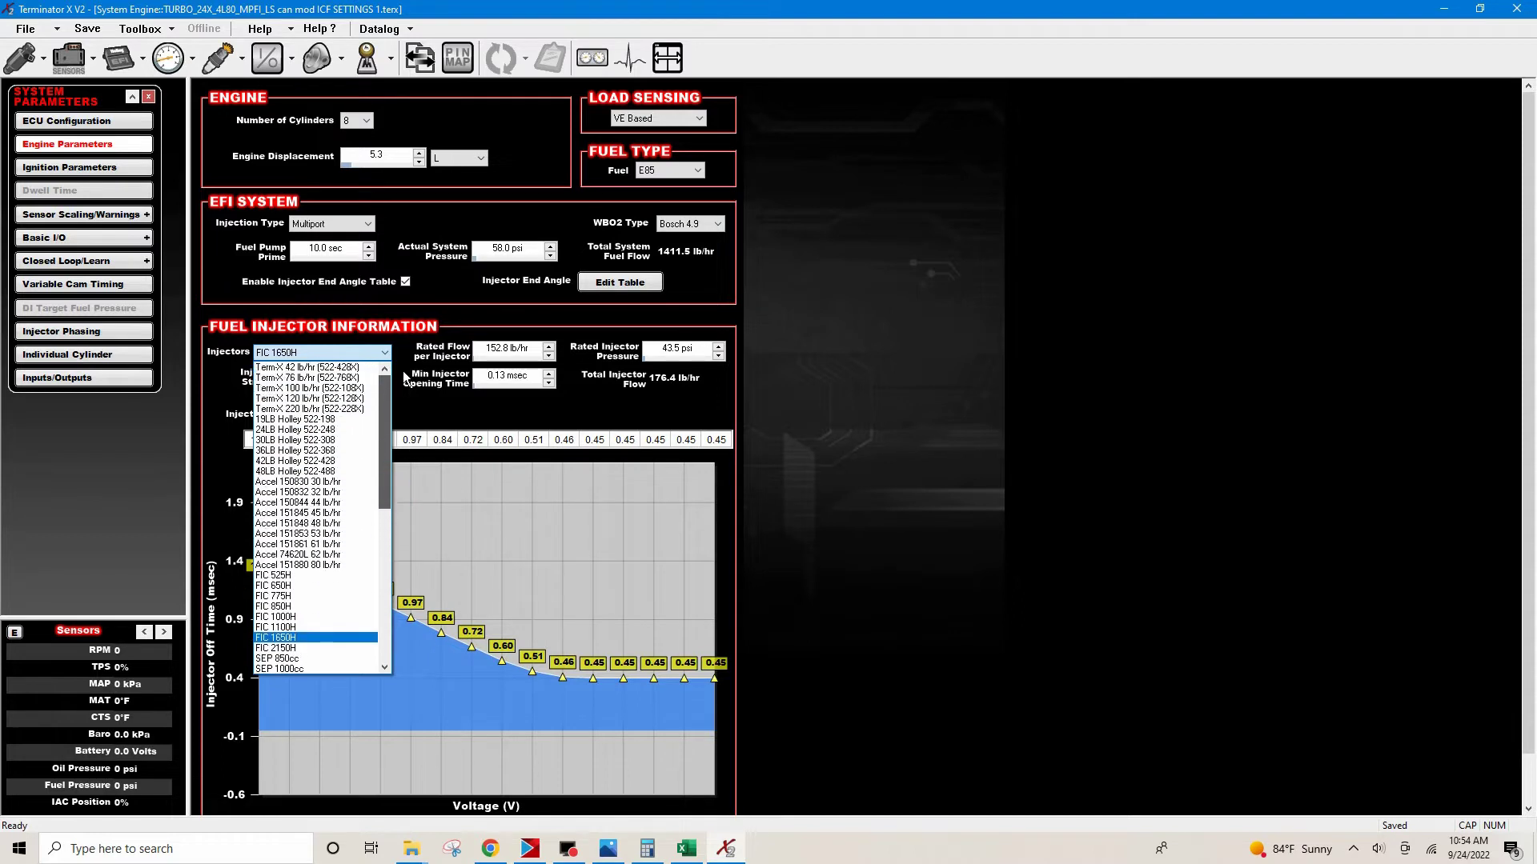
scroll(394, 461, down, 7)
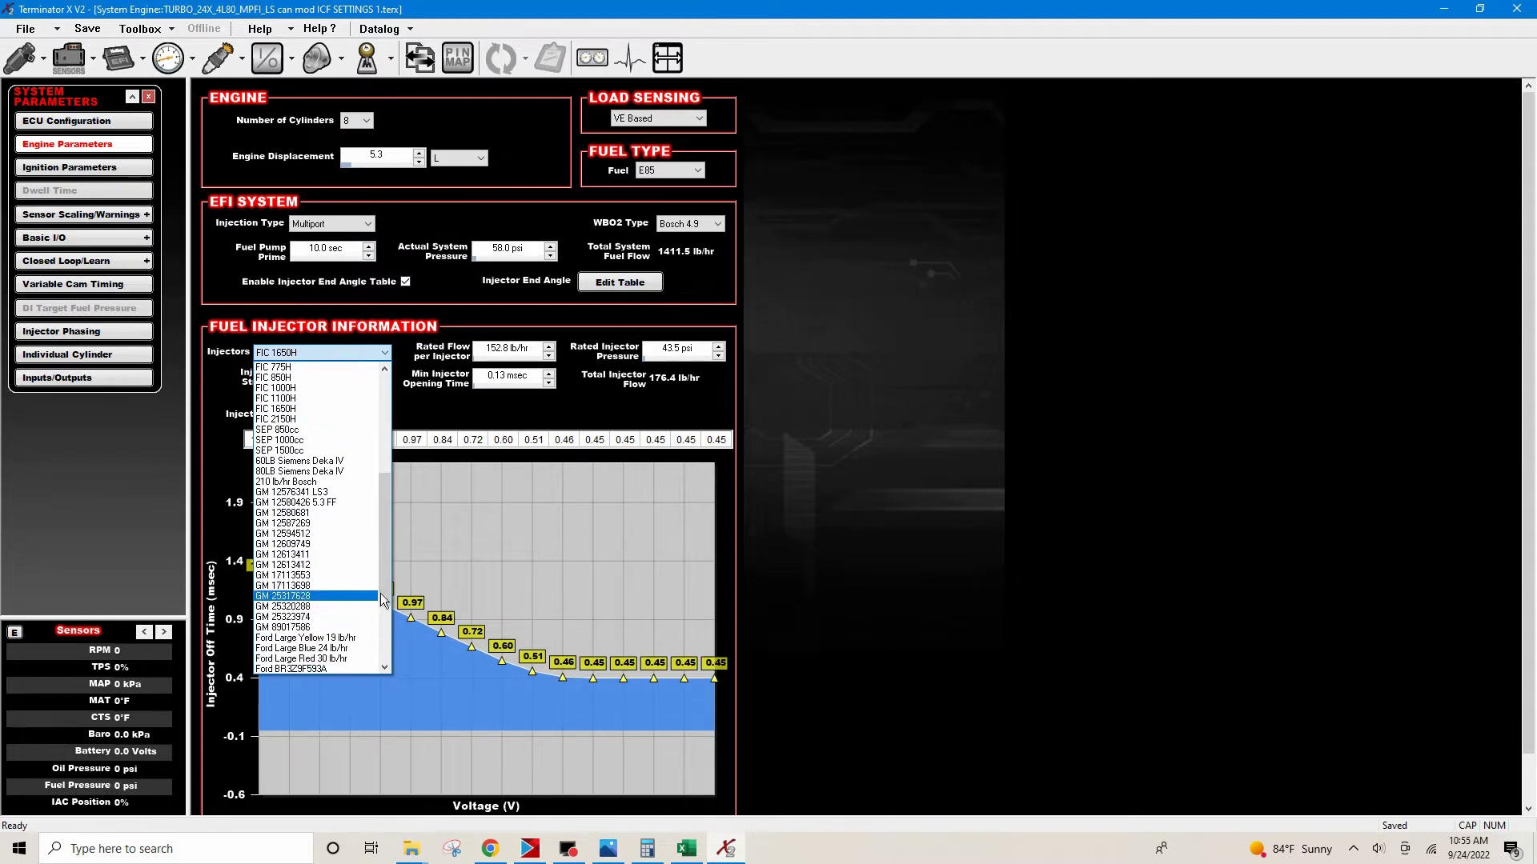
scroll(381, 601, down, 4)
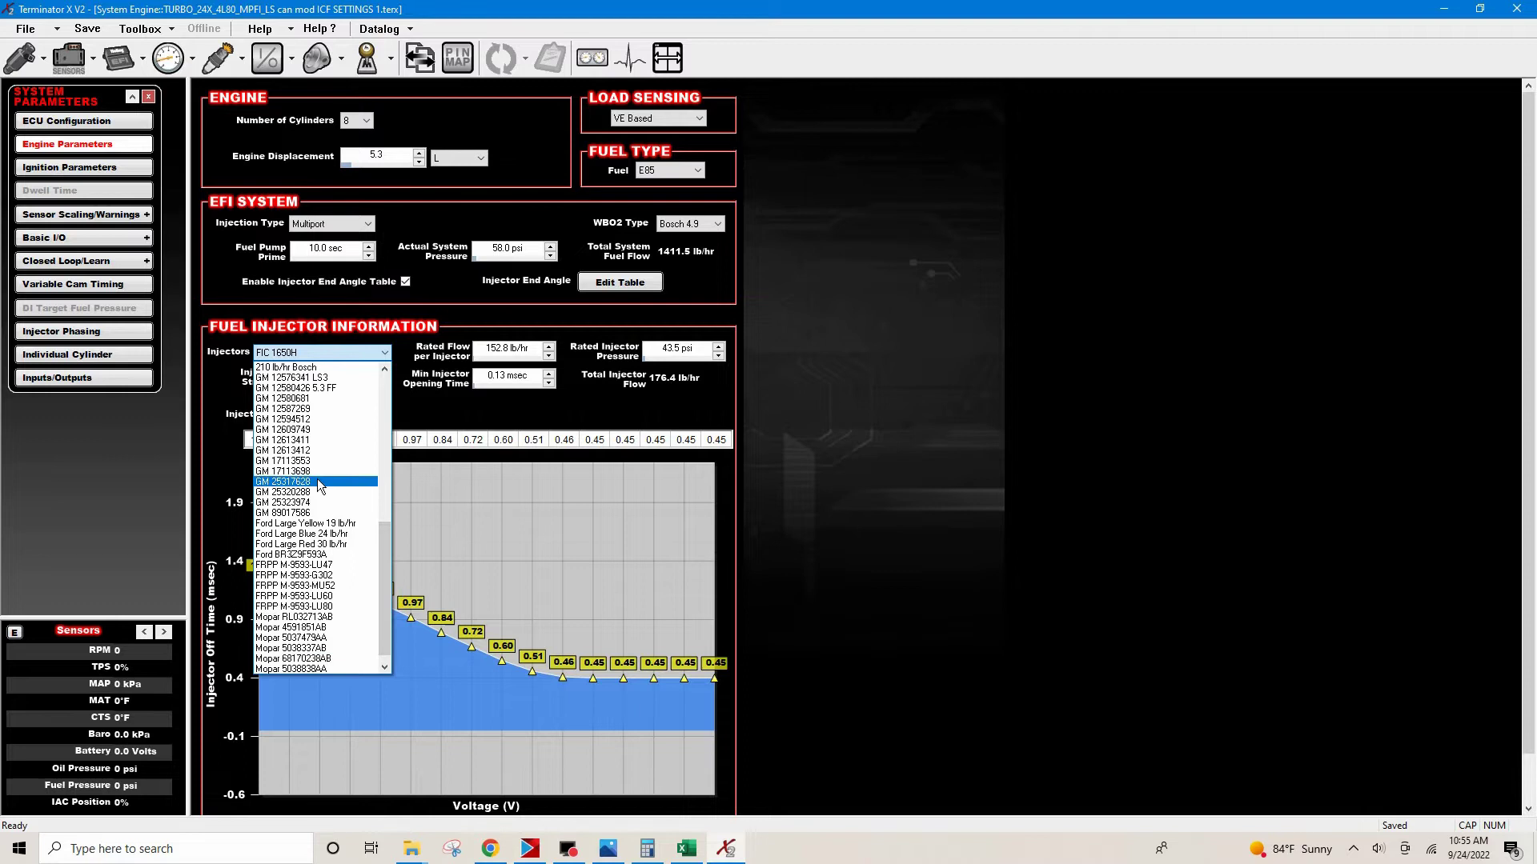
drag(382, 589, 395, 464)
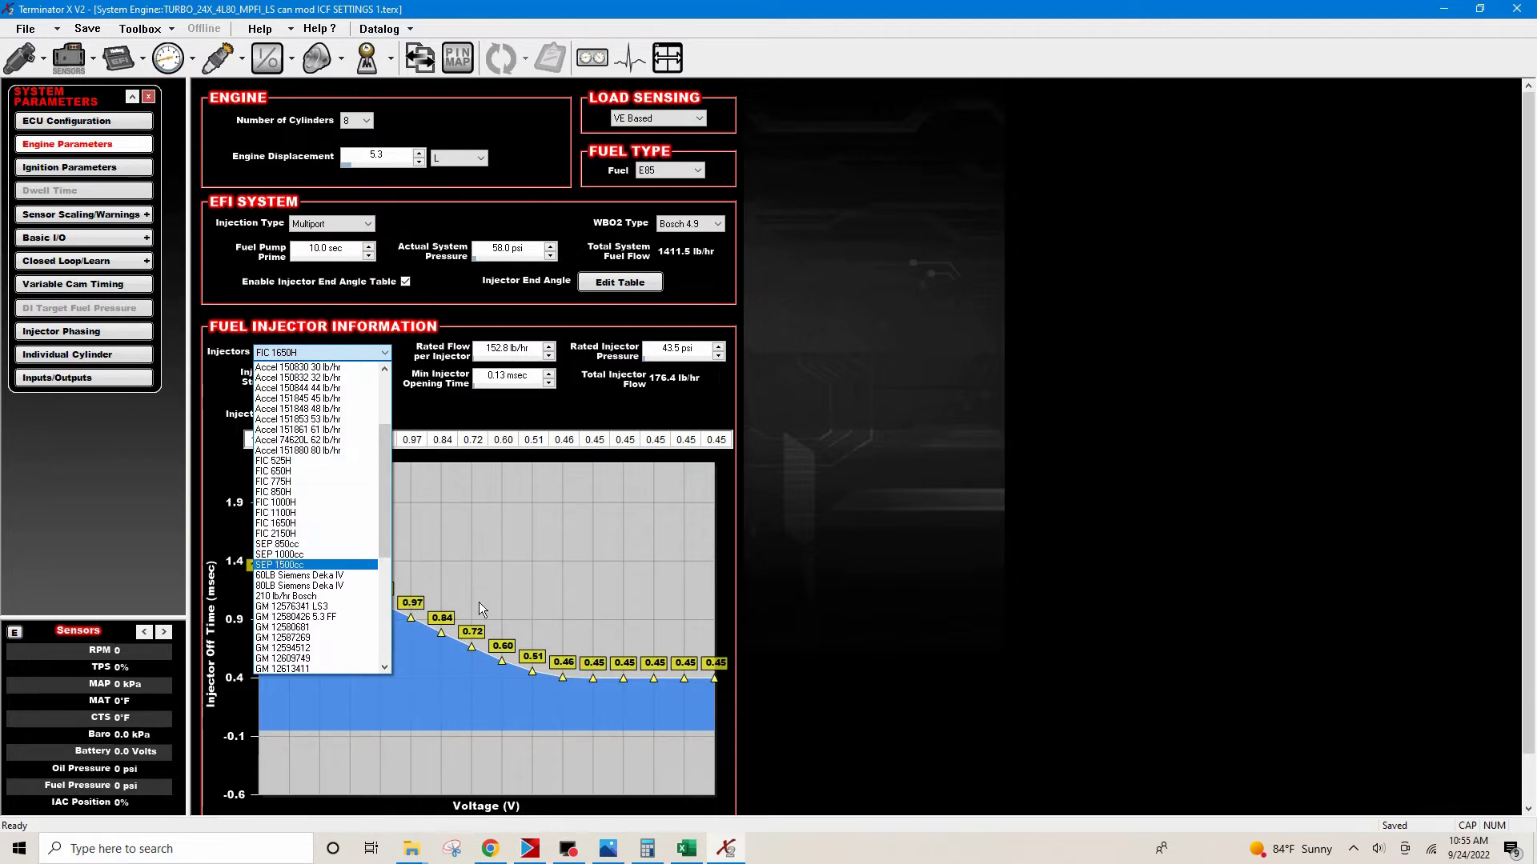
click(680, 408)
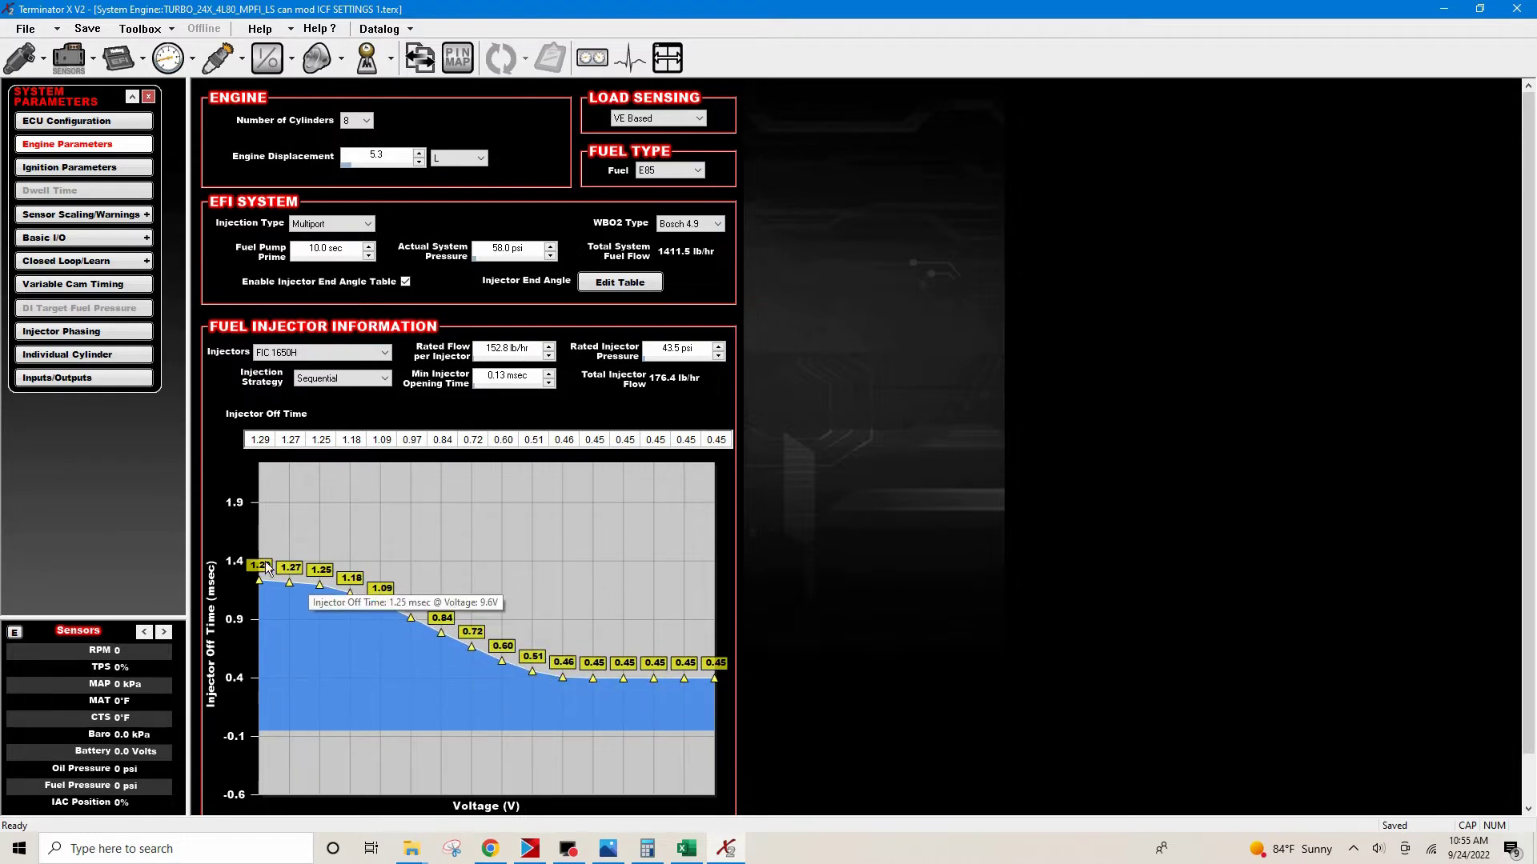
drag(257, 441, 716, 442)
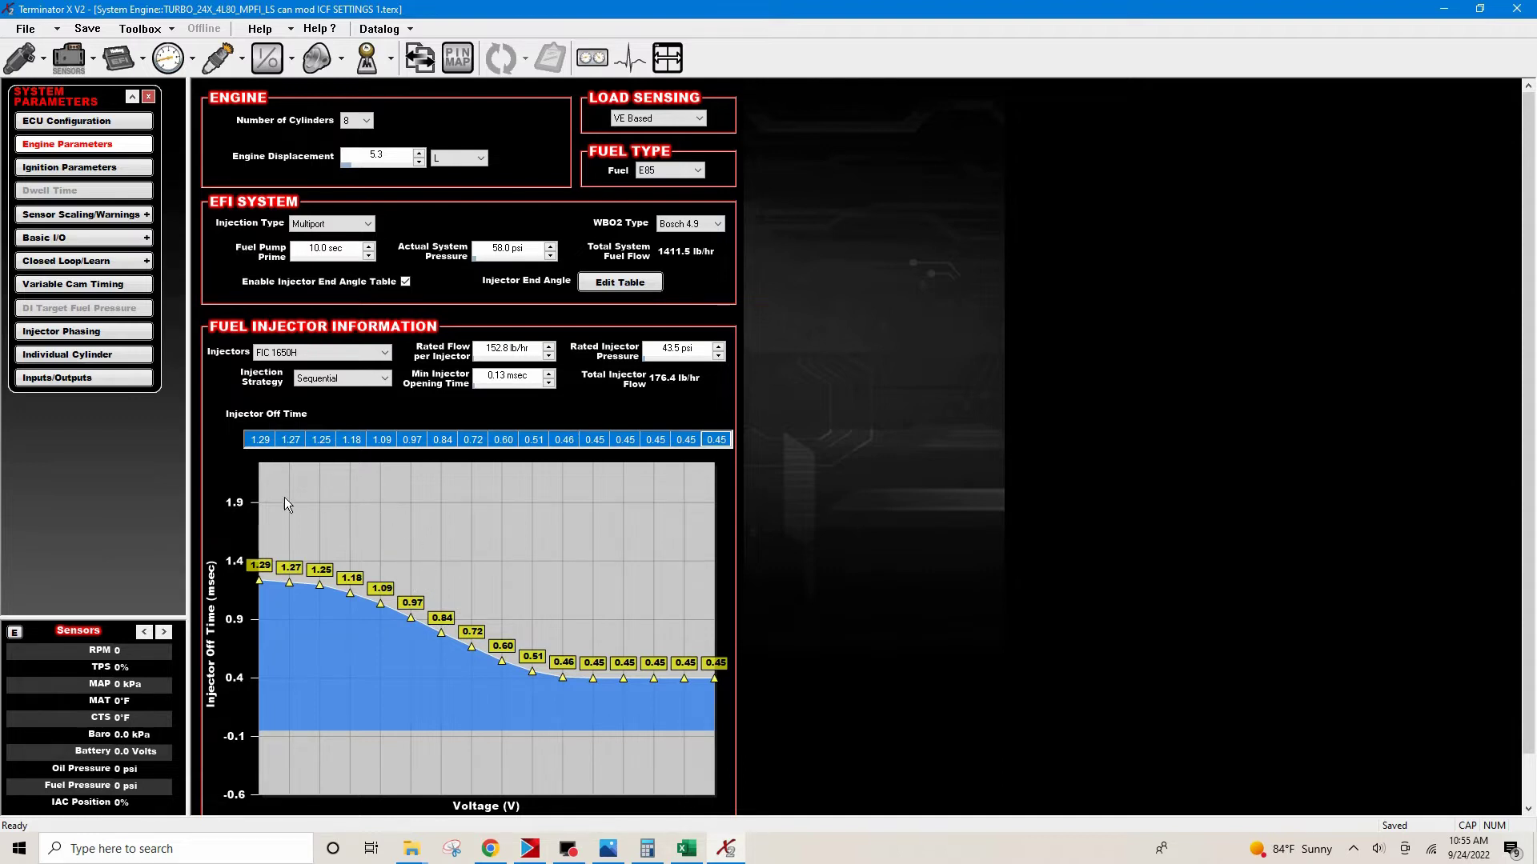
click(381, 441)
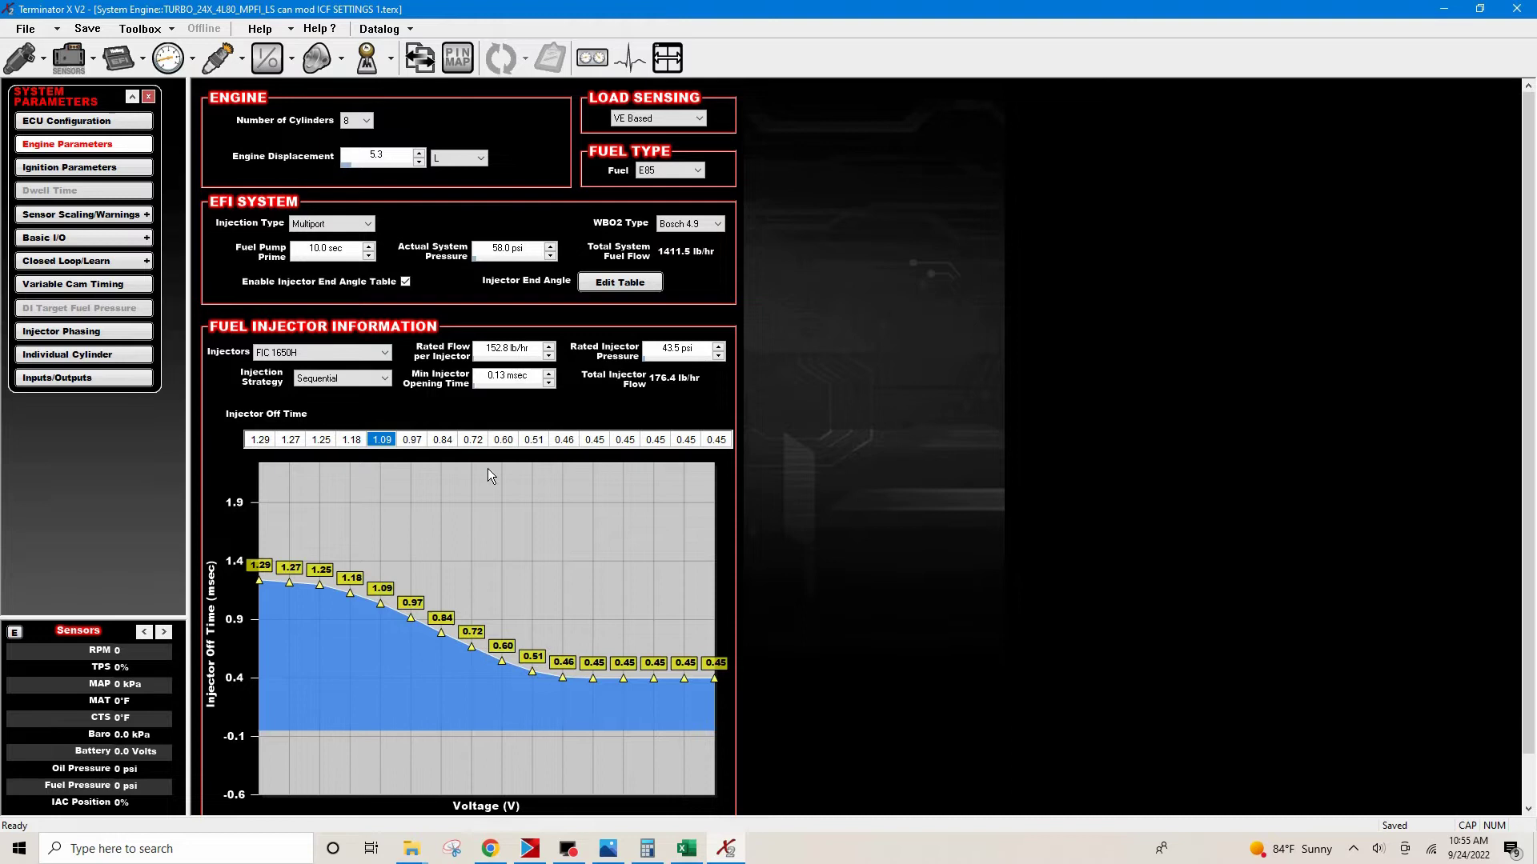
click(385, 353)
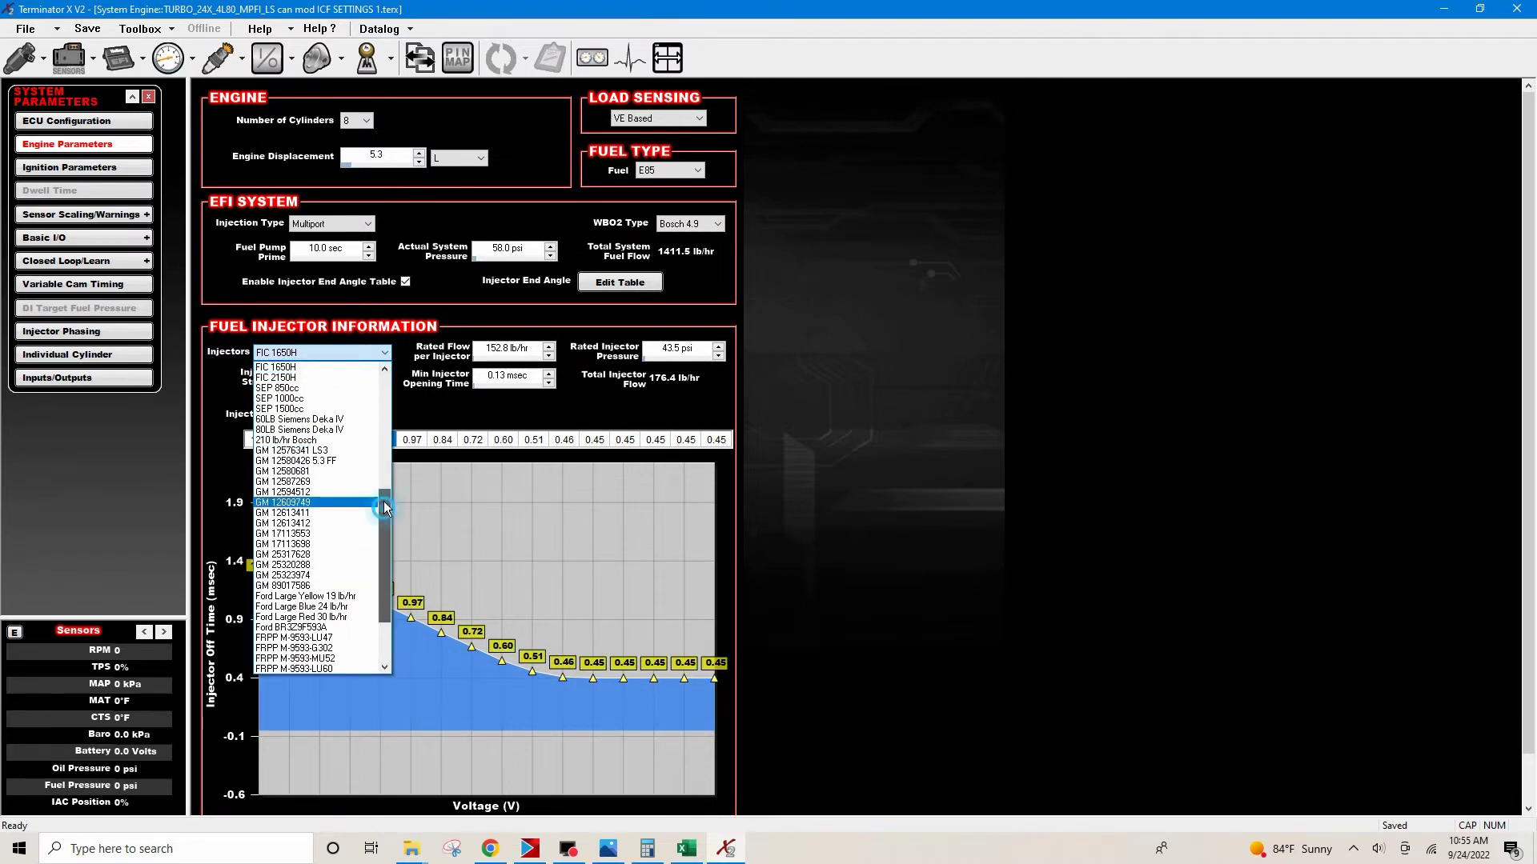
drag(384, 507, 353, 449)
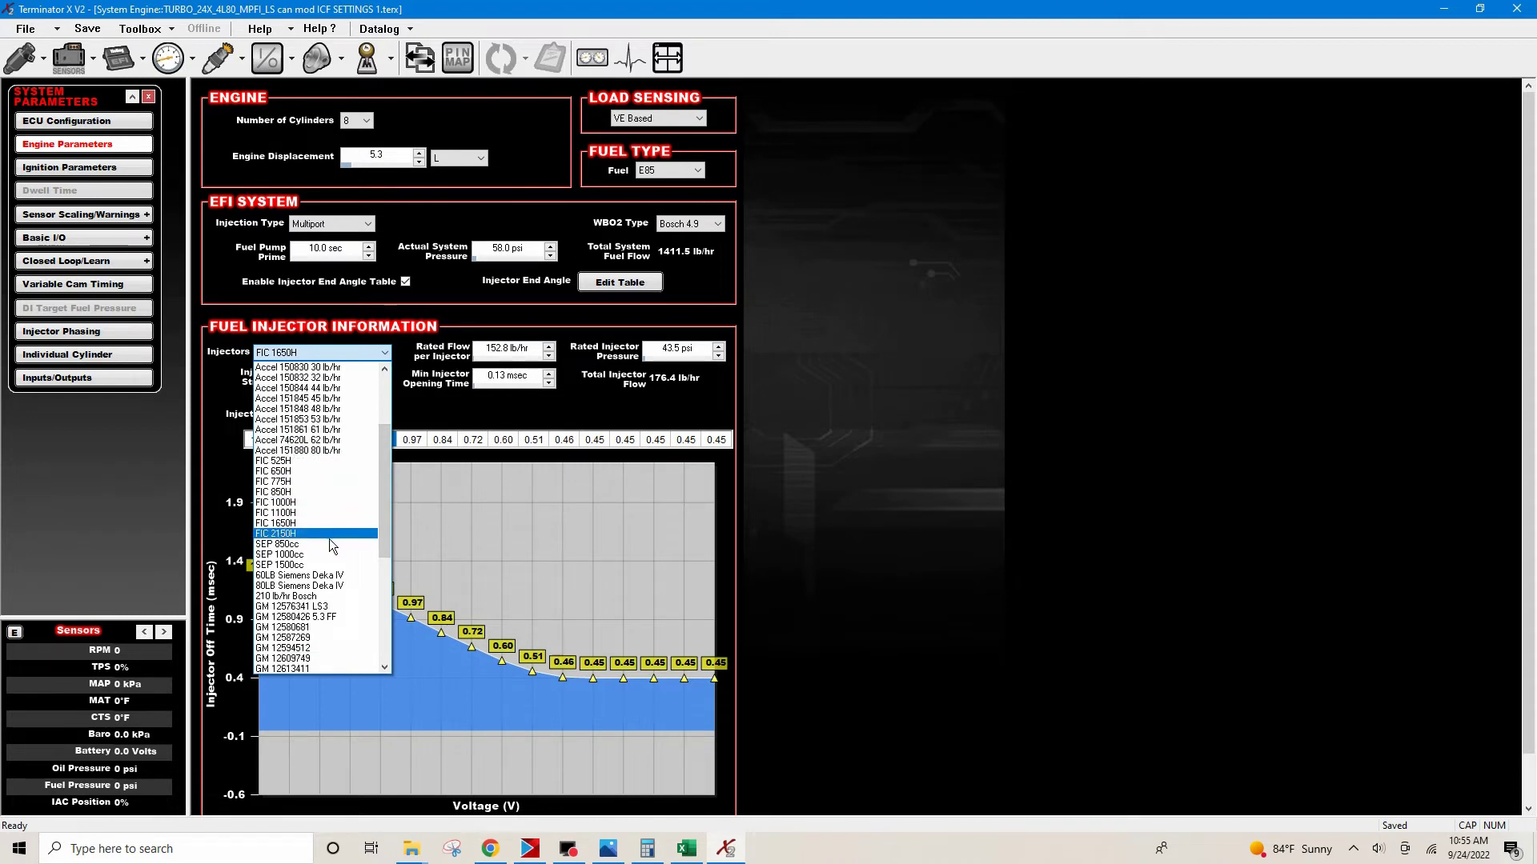
drag(387, 498, 381, 527)
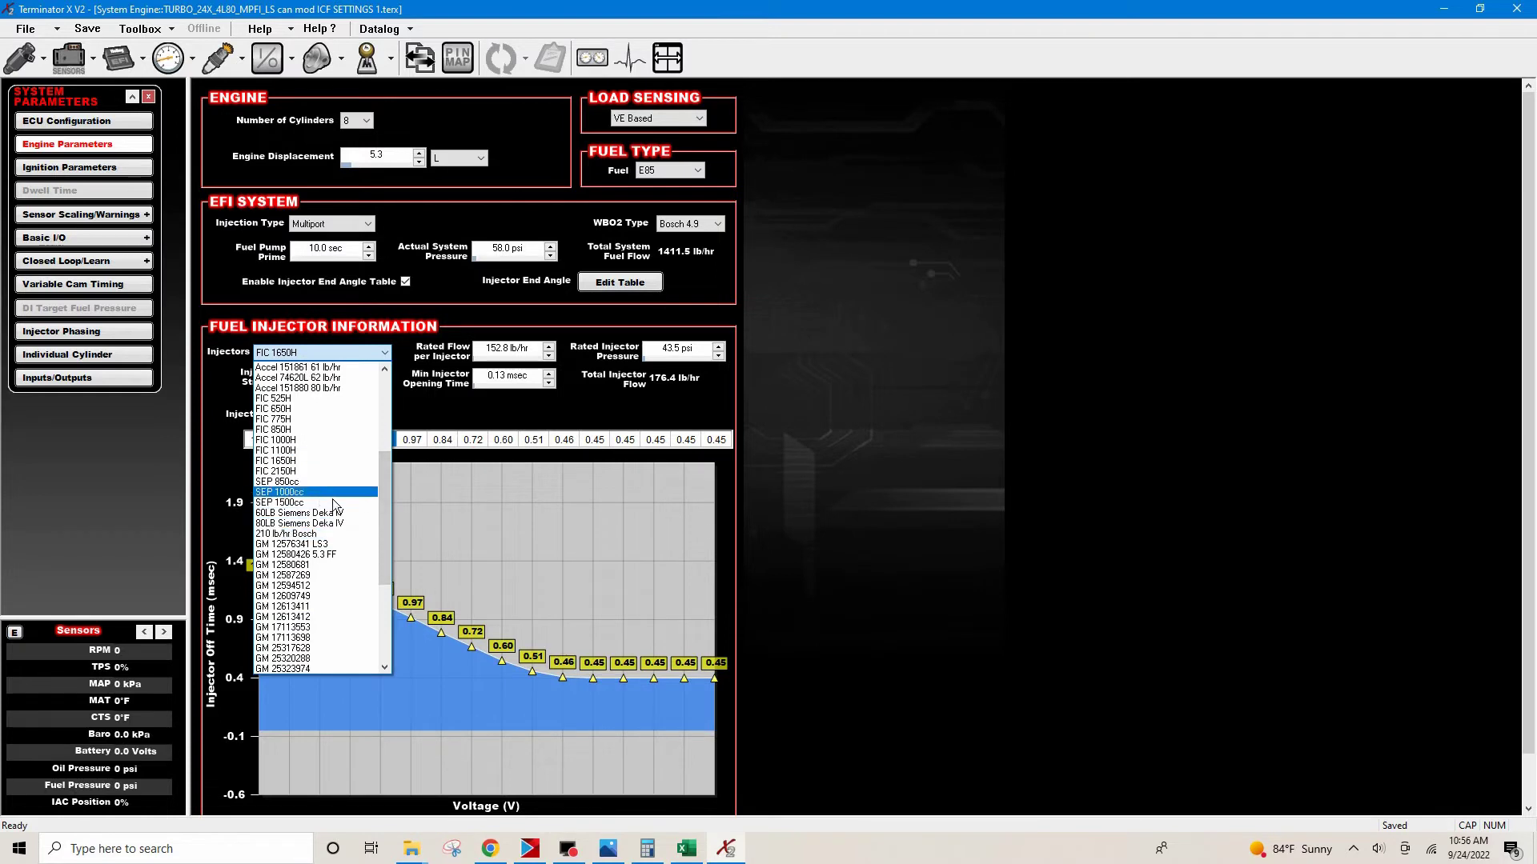
click(421, 401)
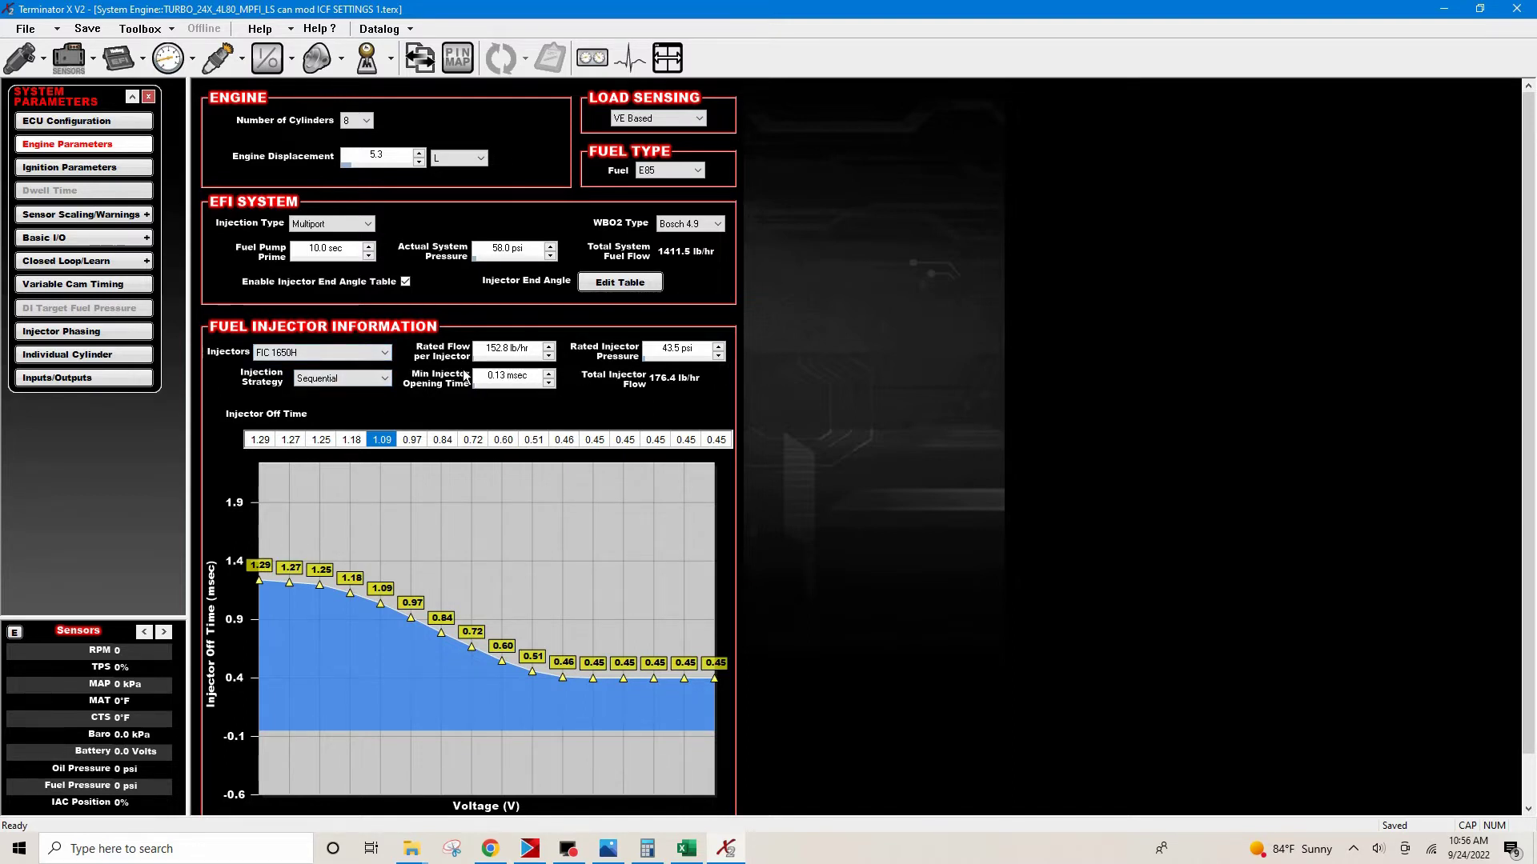
Switch the injectors to SEP 1000cc, giving 101.5 lb/hr and 812.0 lb/hr total flow
click(385, 356)
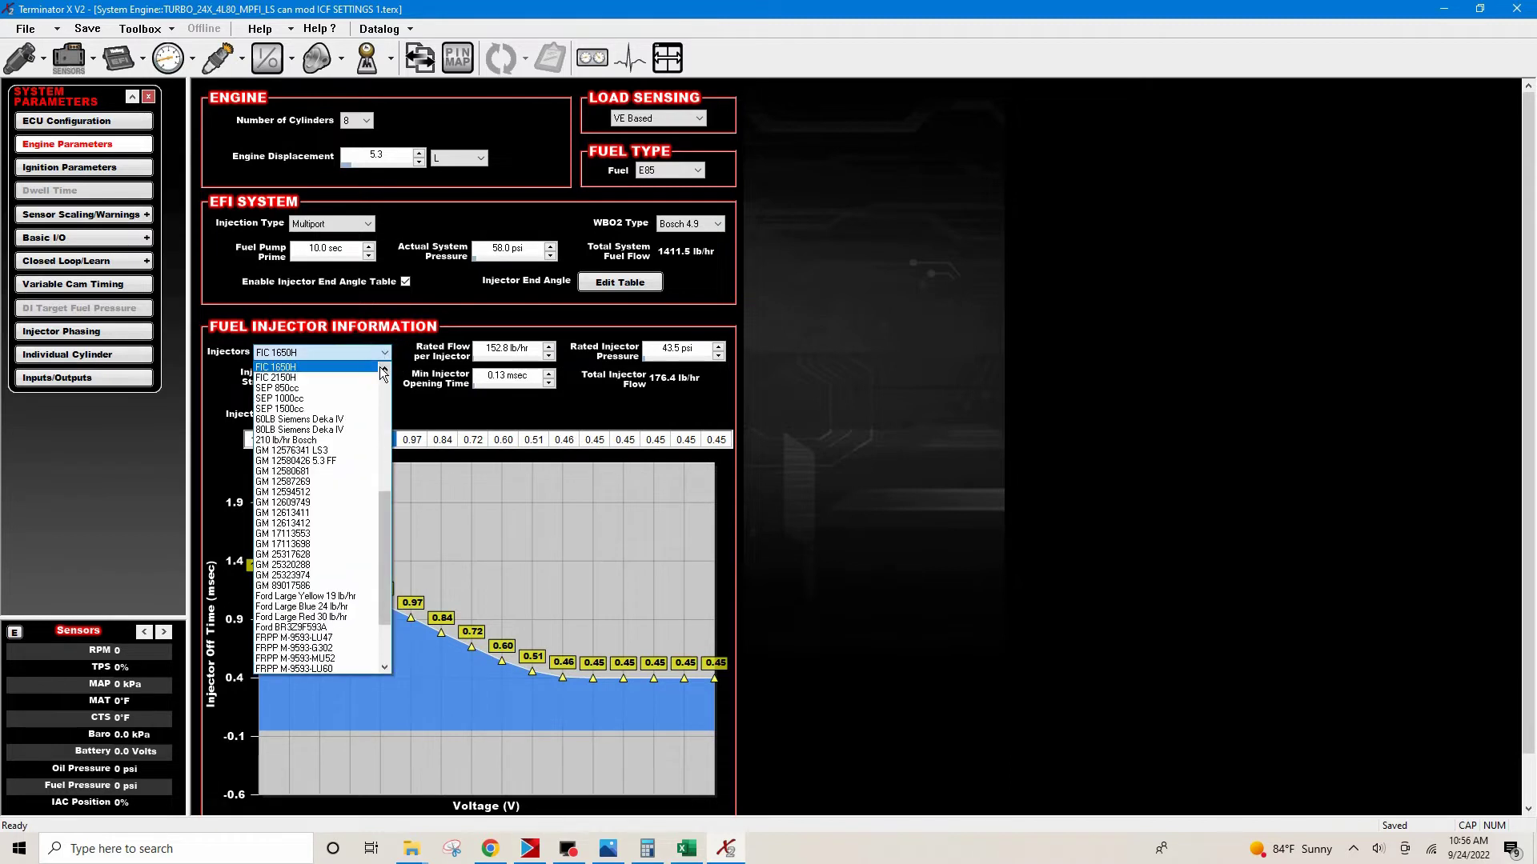
drag(386, 520, 387, 463)
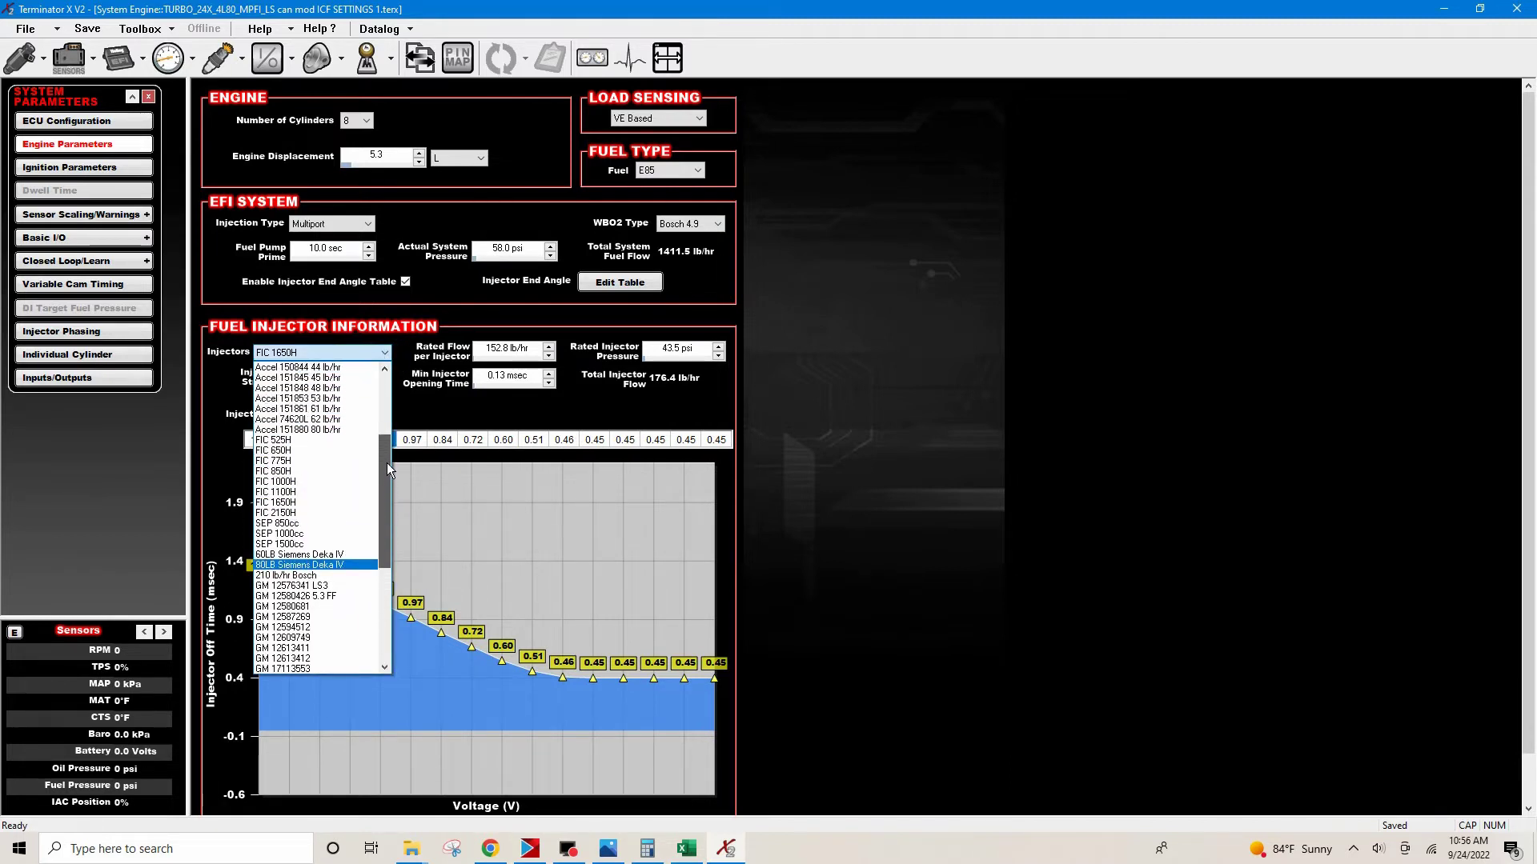
click(317, 535)
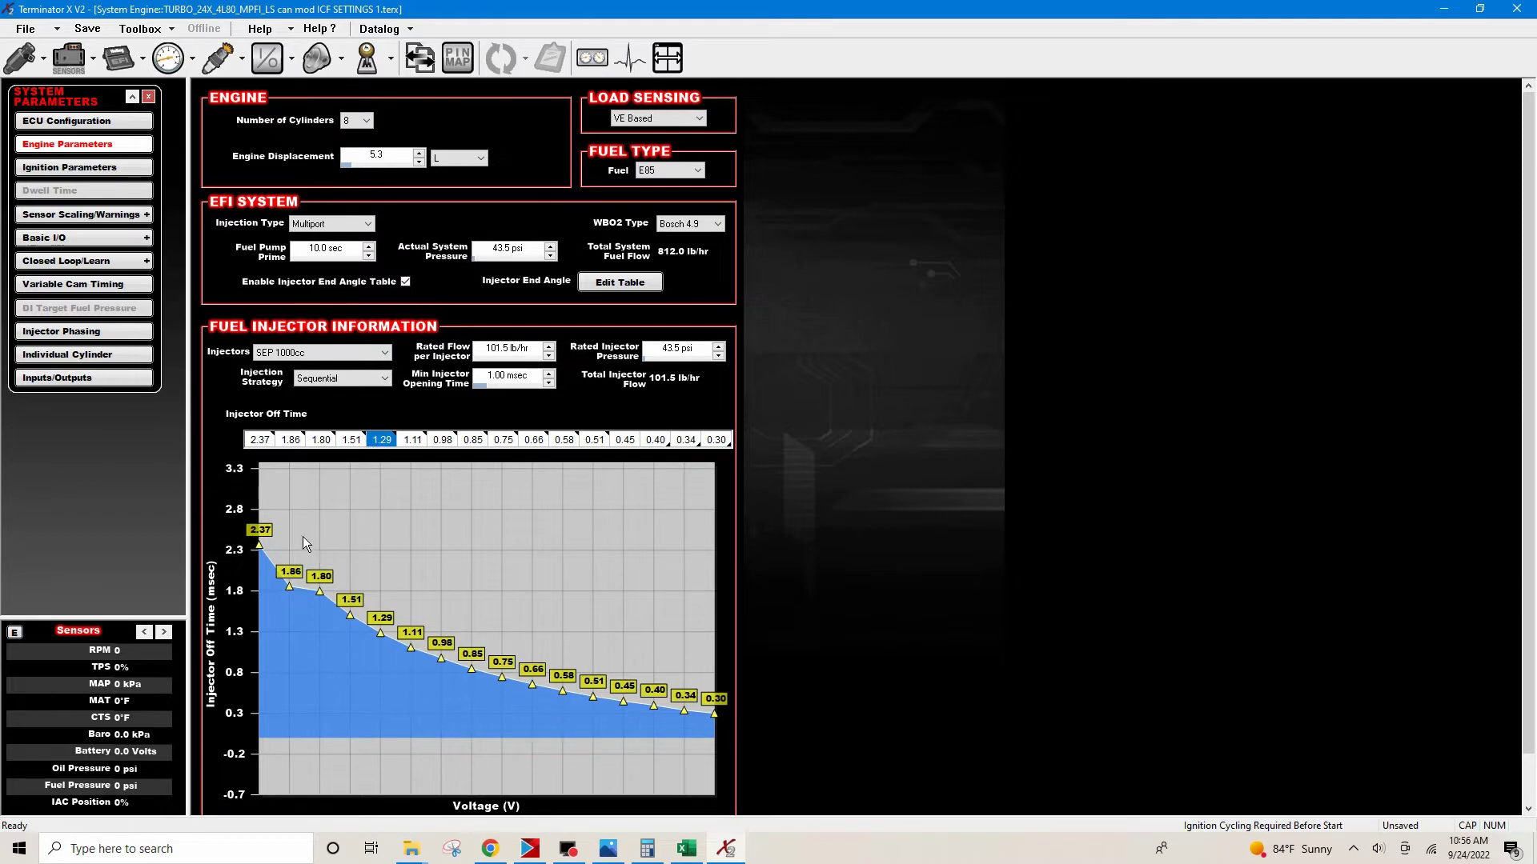
Fill the first three off-time cells evenly so the second value becomes 2.09
drag(265, 440, 314, 447)
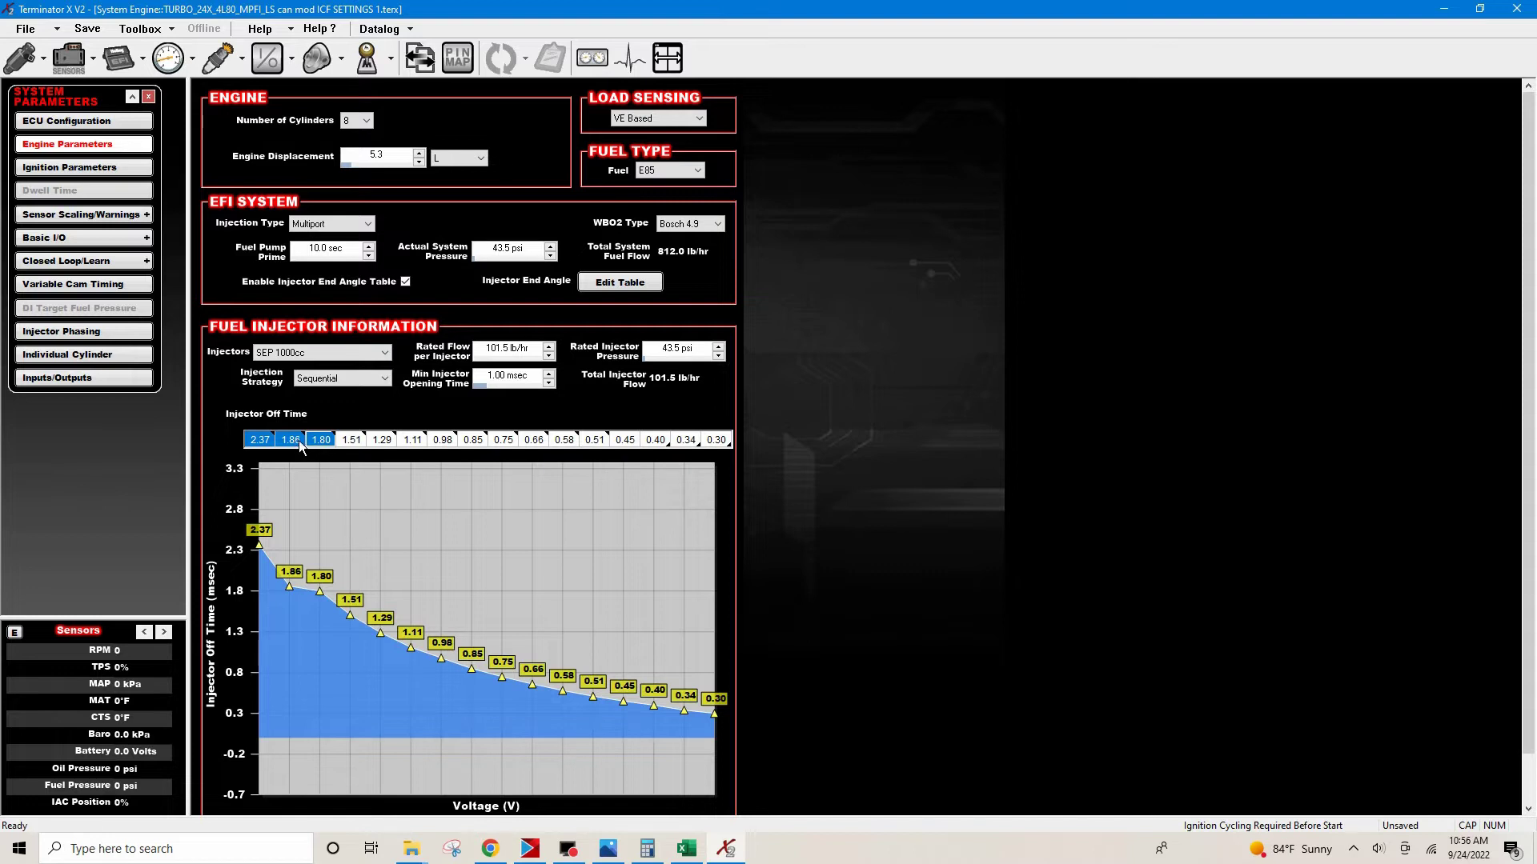
right_click(300, 446)
click(376, 552)
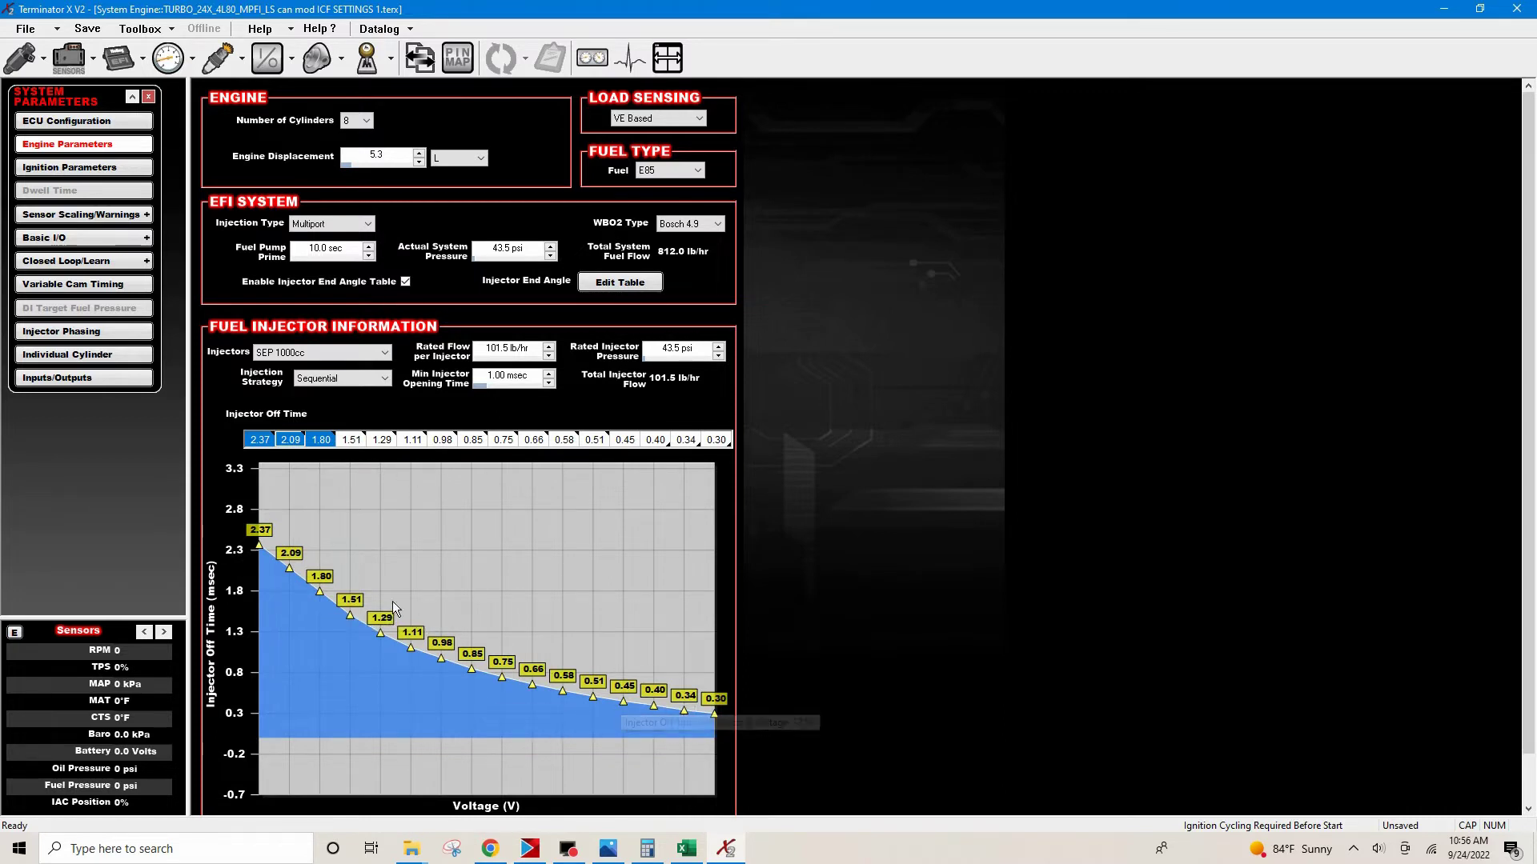
click(357, 444)
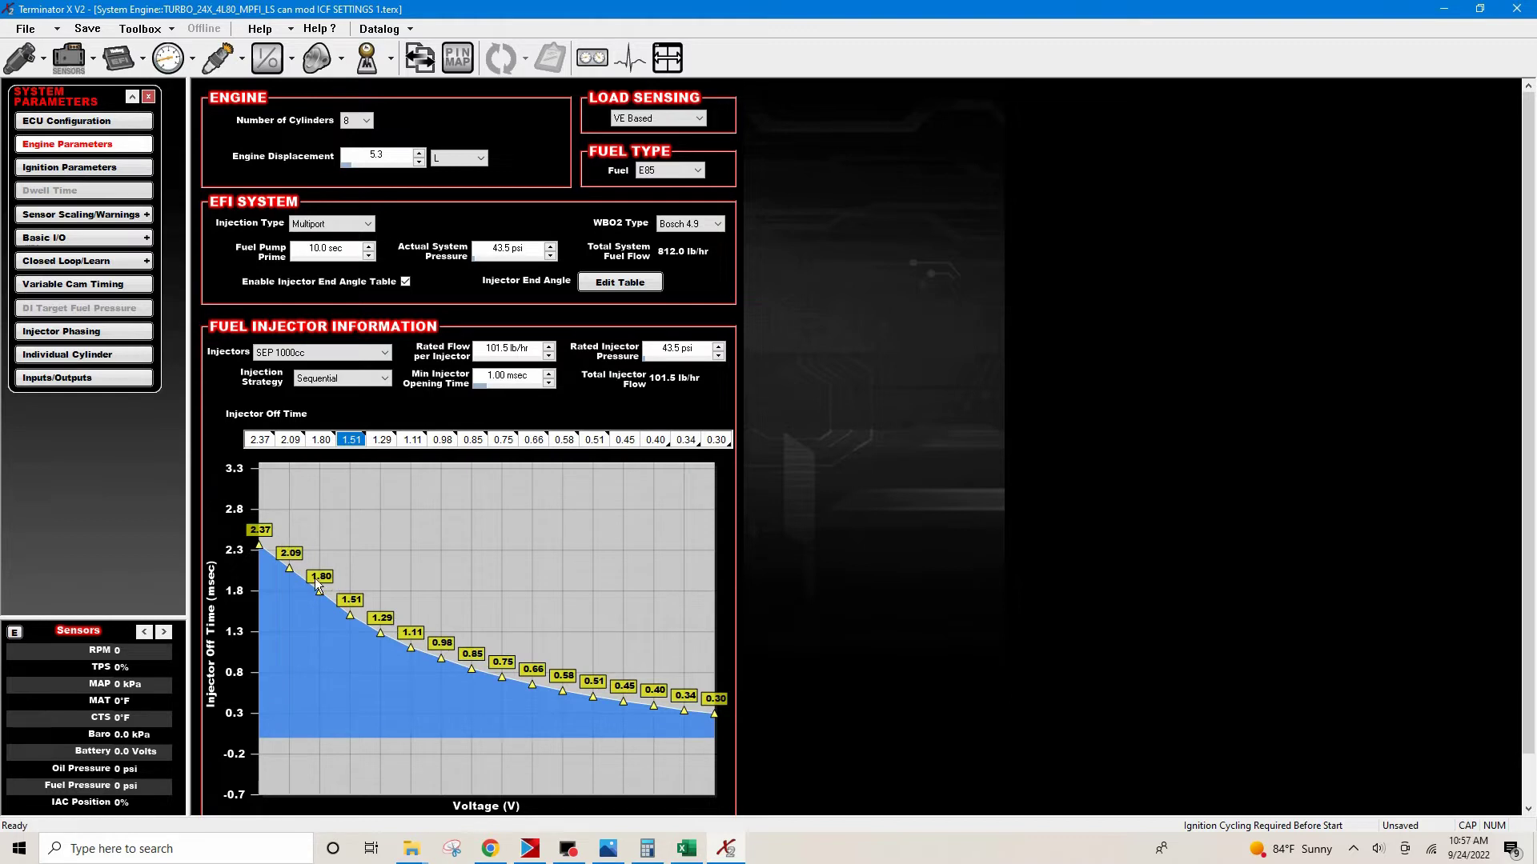
mouse_move(488, 652)
scroll(488, 652, down, 1)
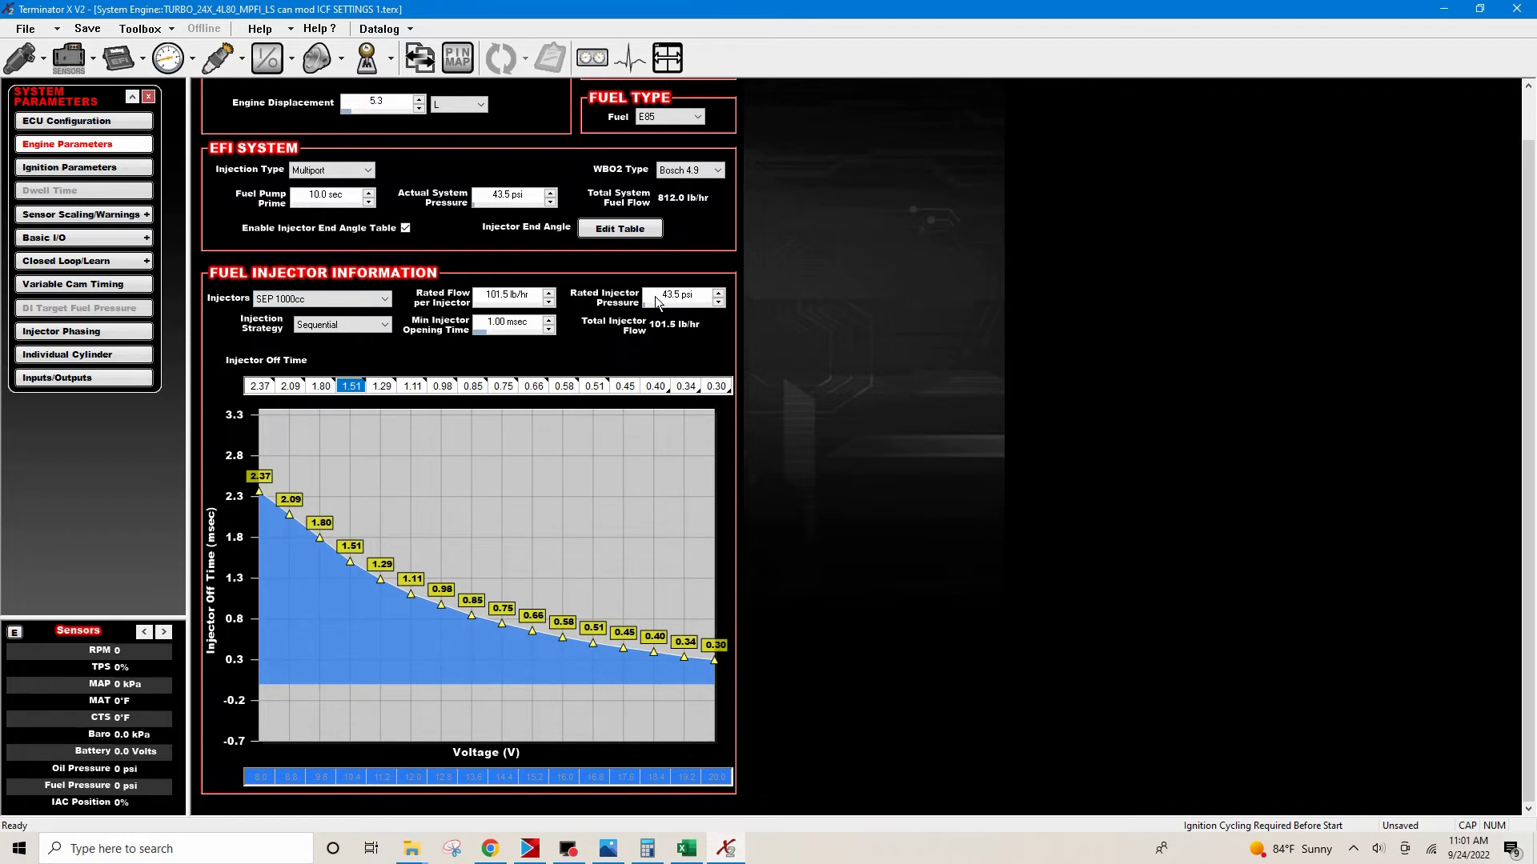
Select the 43.5 psi Actual System Pressure value in the EFI System section
click(501, 199)
click(339, 299)
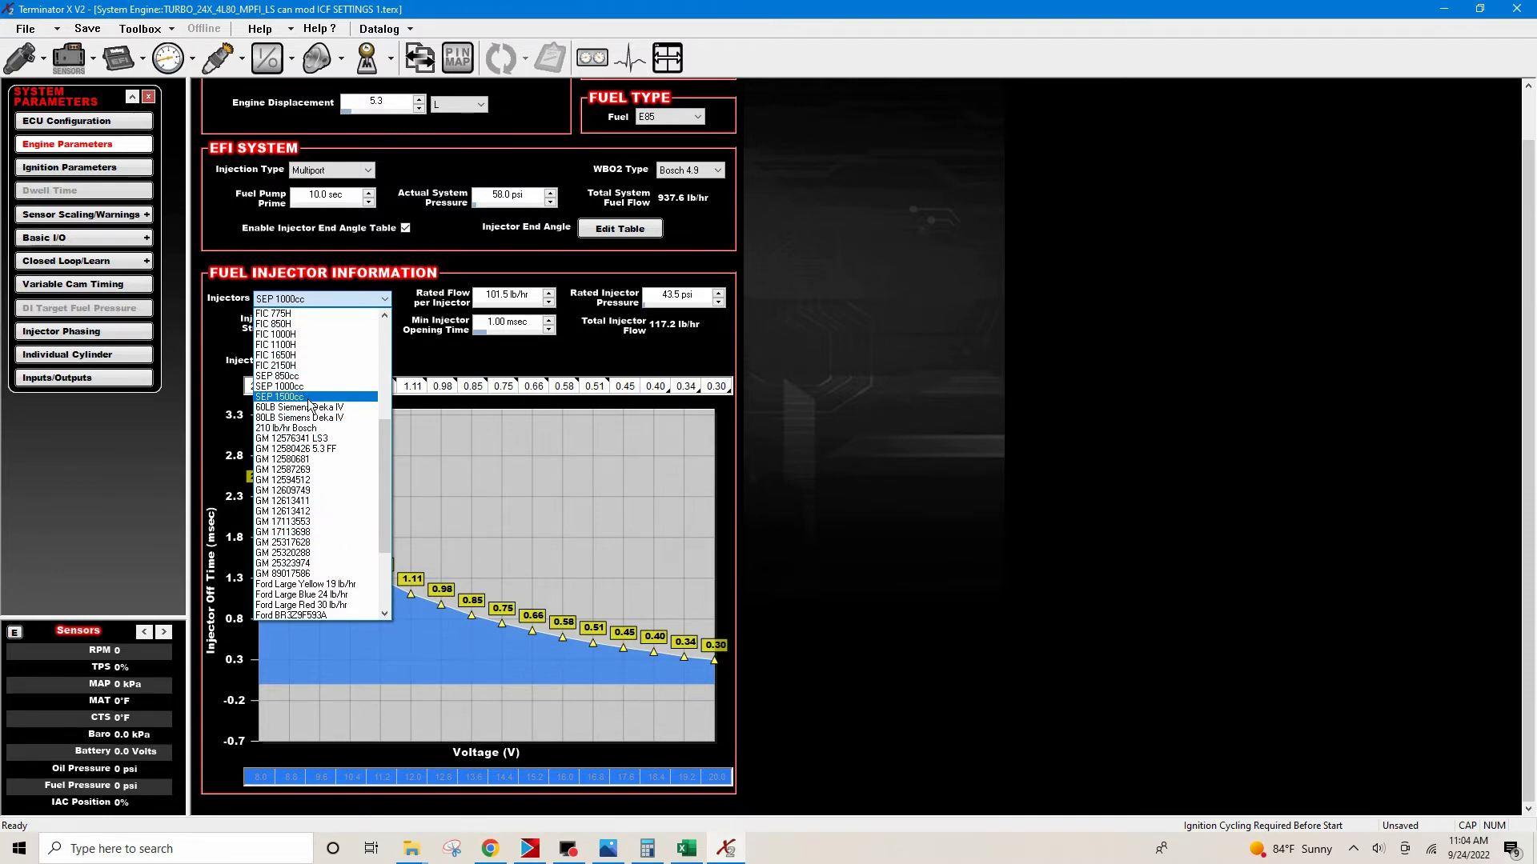
drag(387, 480, 564, 363)
click(592, 364)
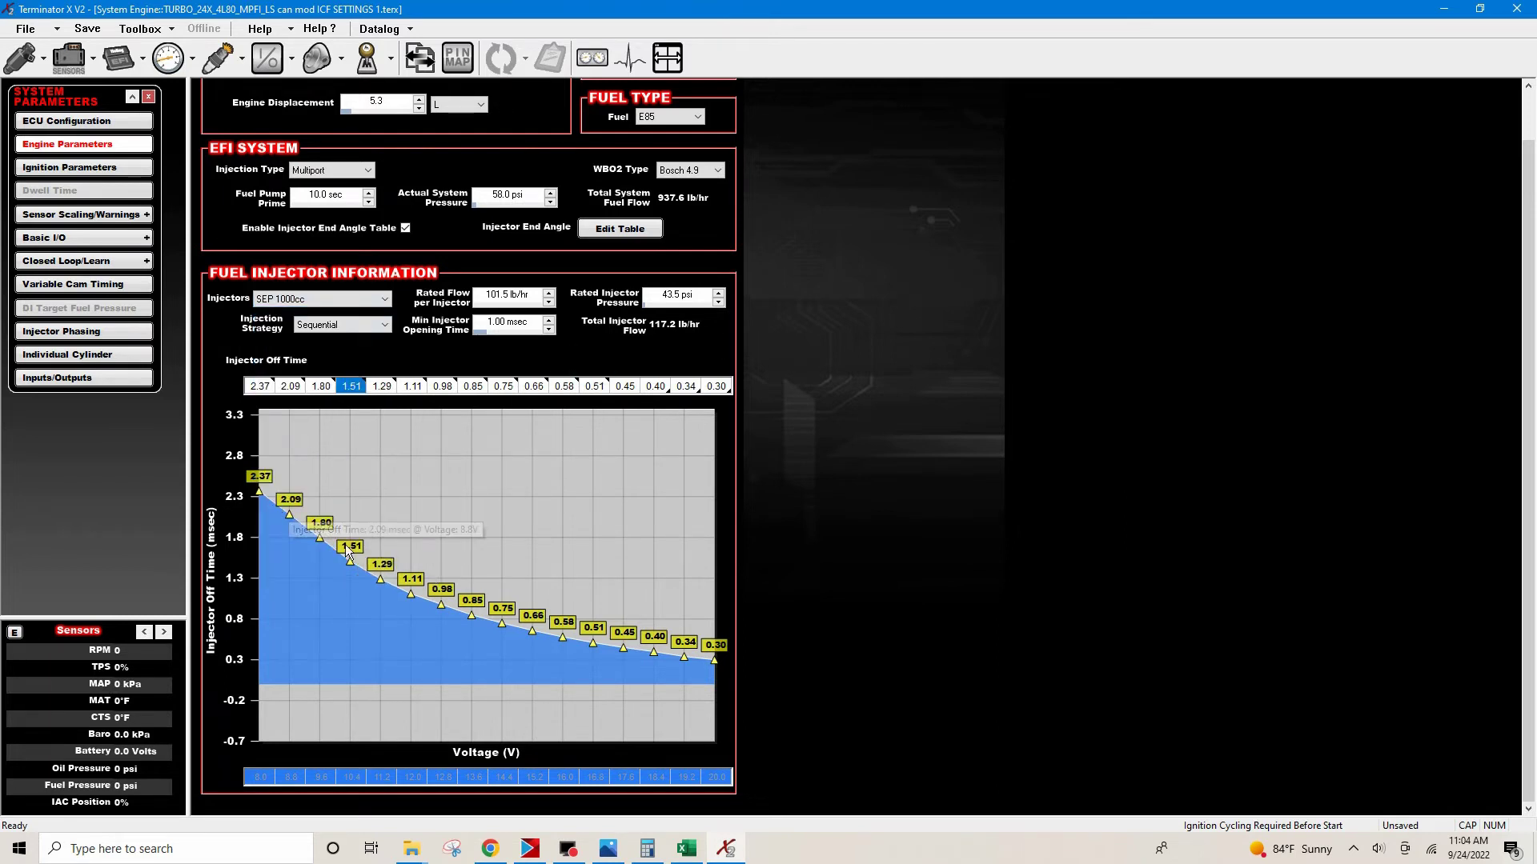
drag(272, 393, 329, 390)
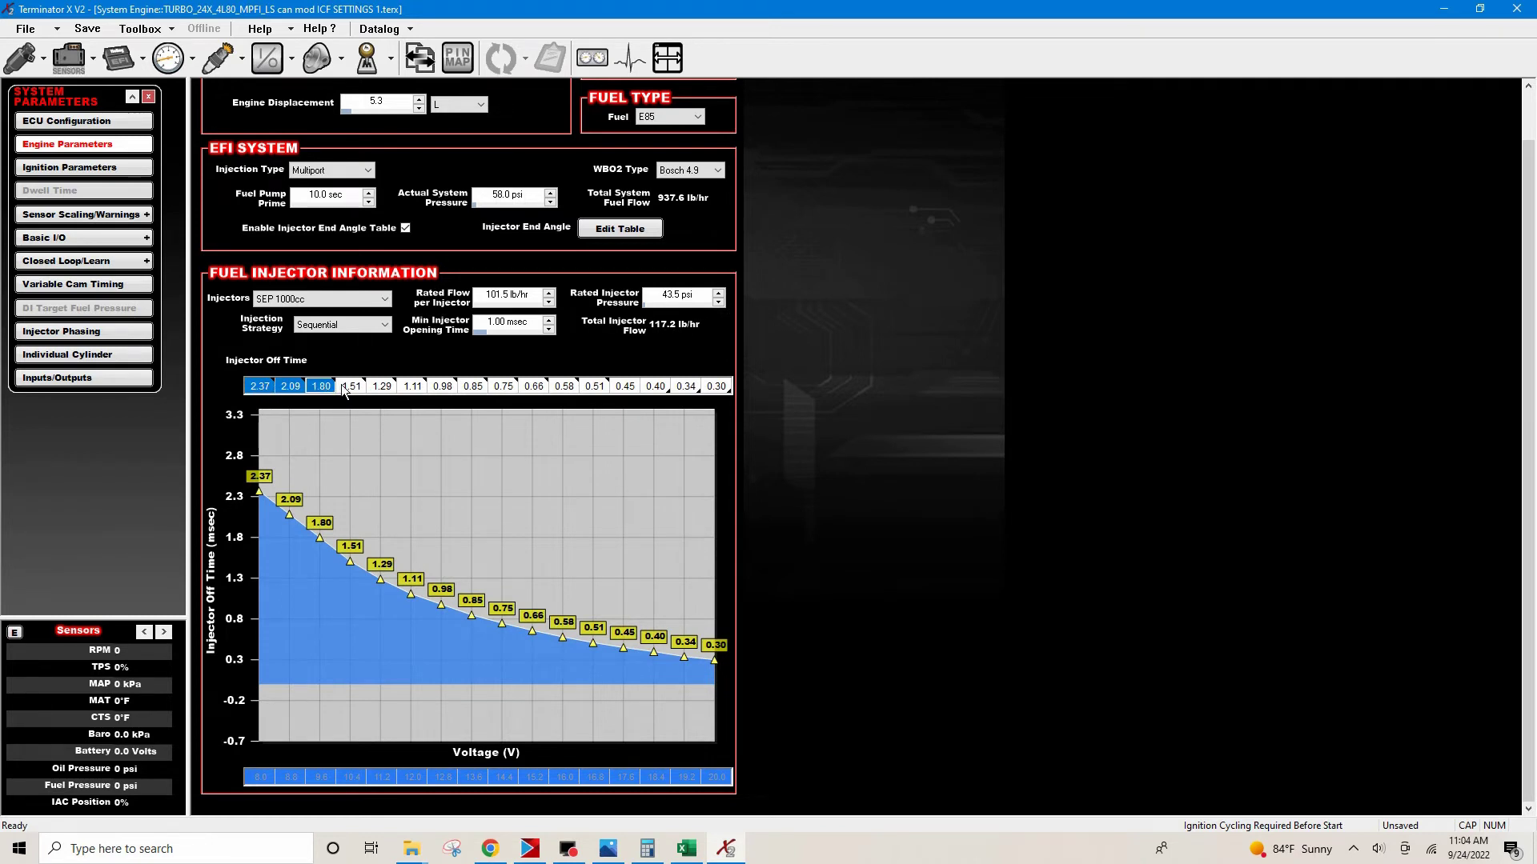
right_click(319, 384)
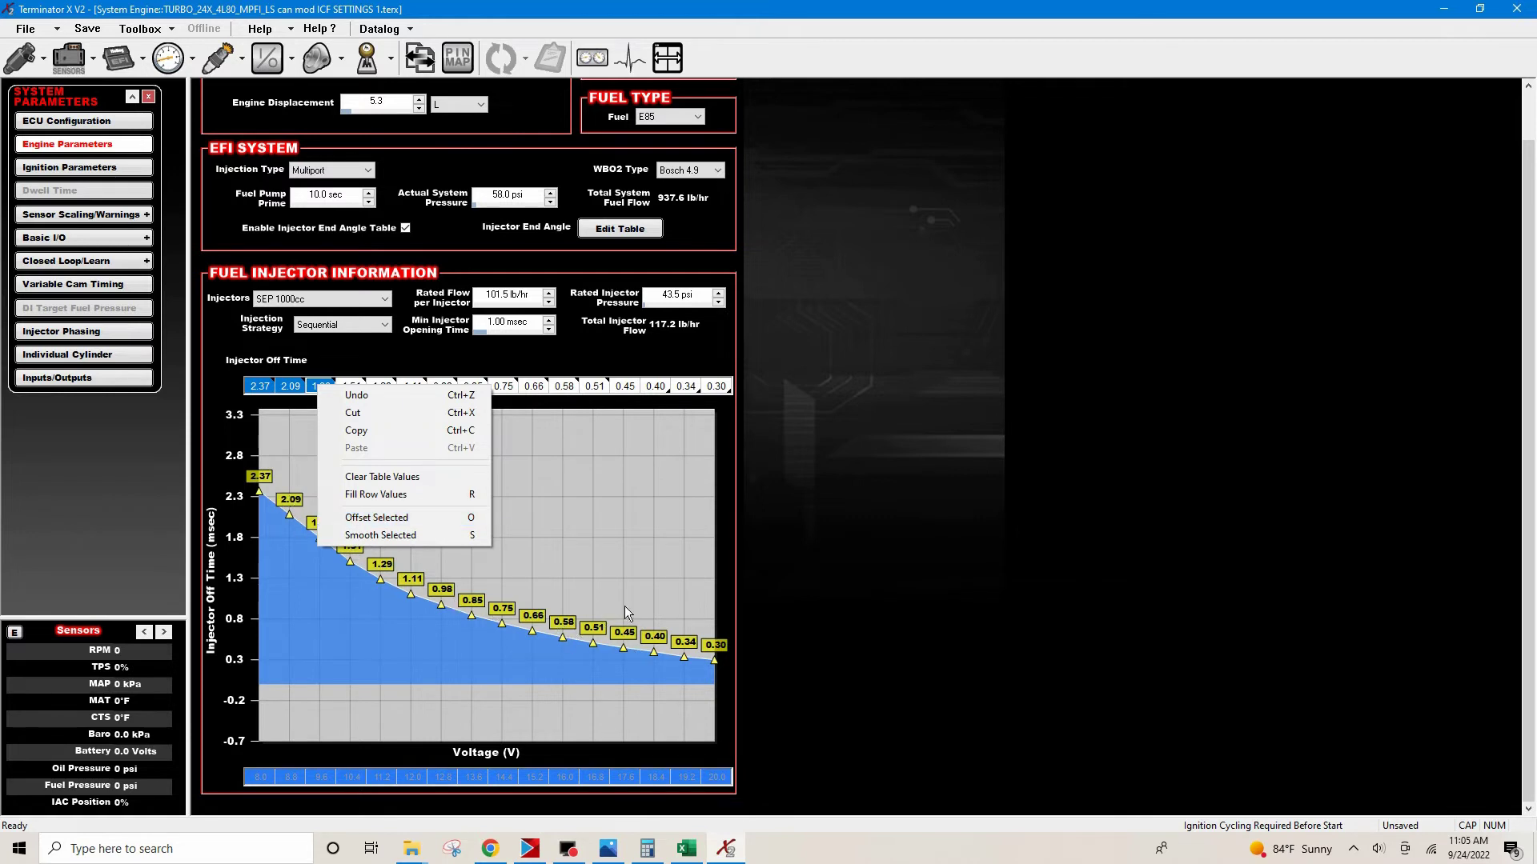
click(600, 490)
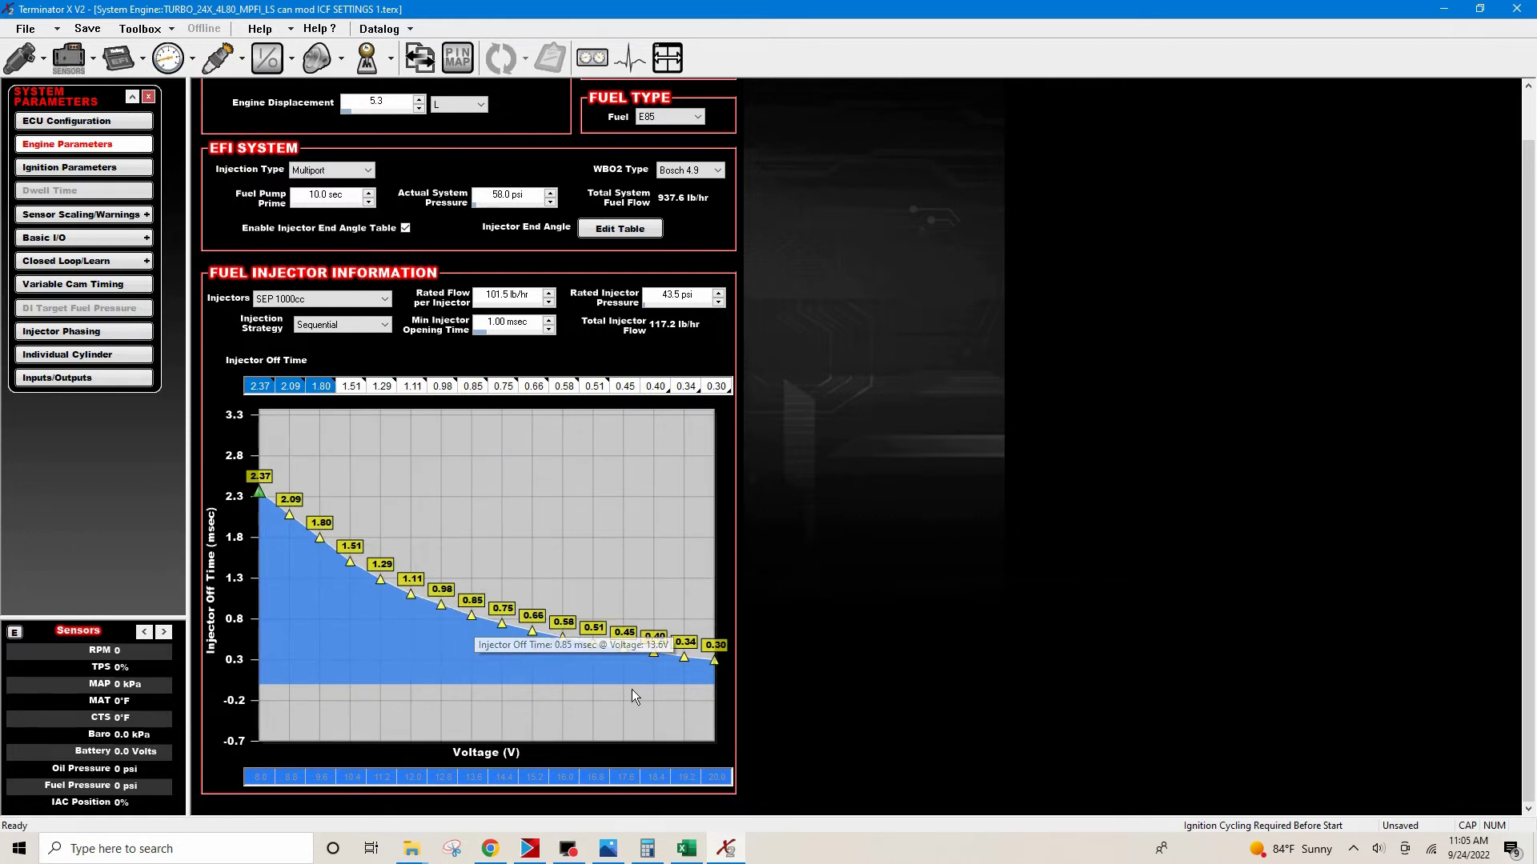
Set the injectors to FIC 1650H
click(383, 299)
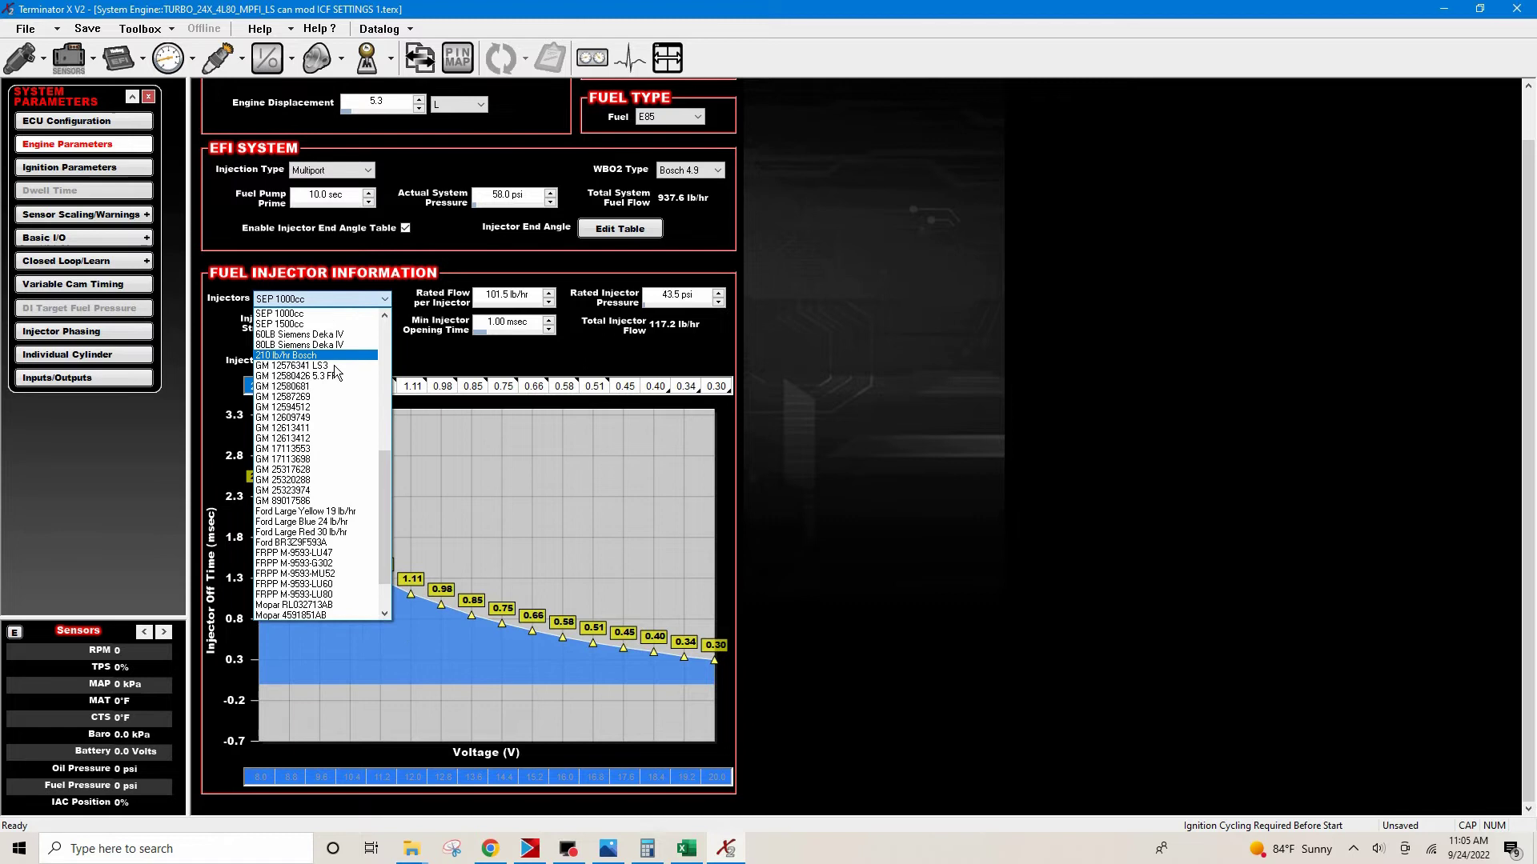
scroll(382, 474, up, 3)
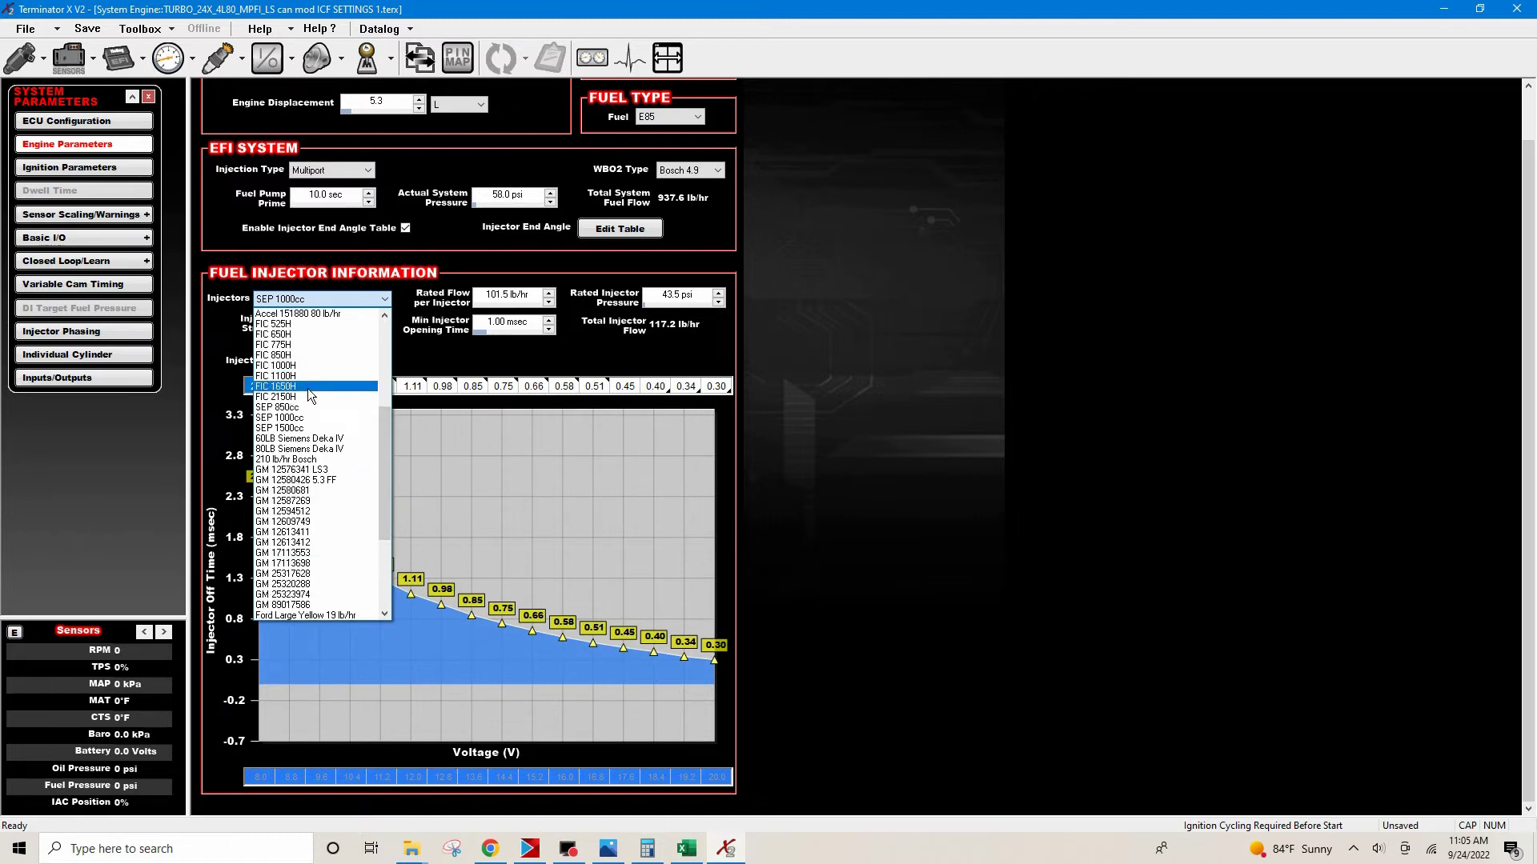
click(310, 387)
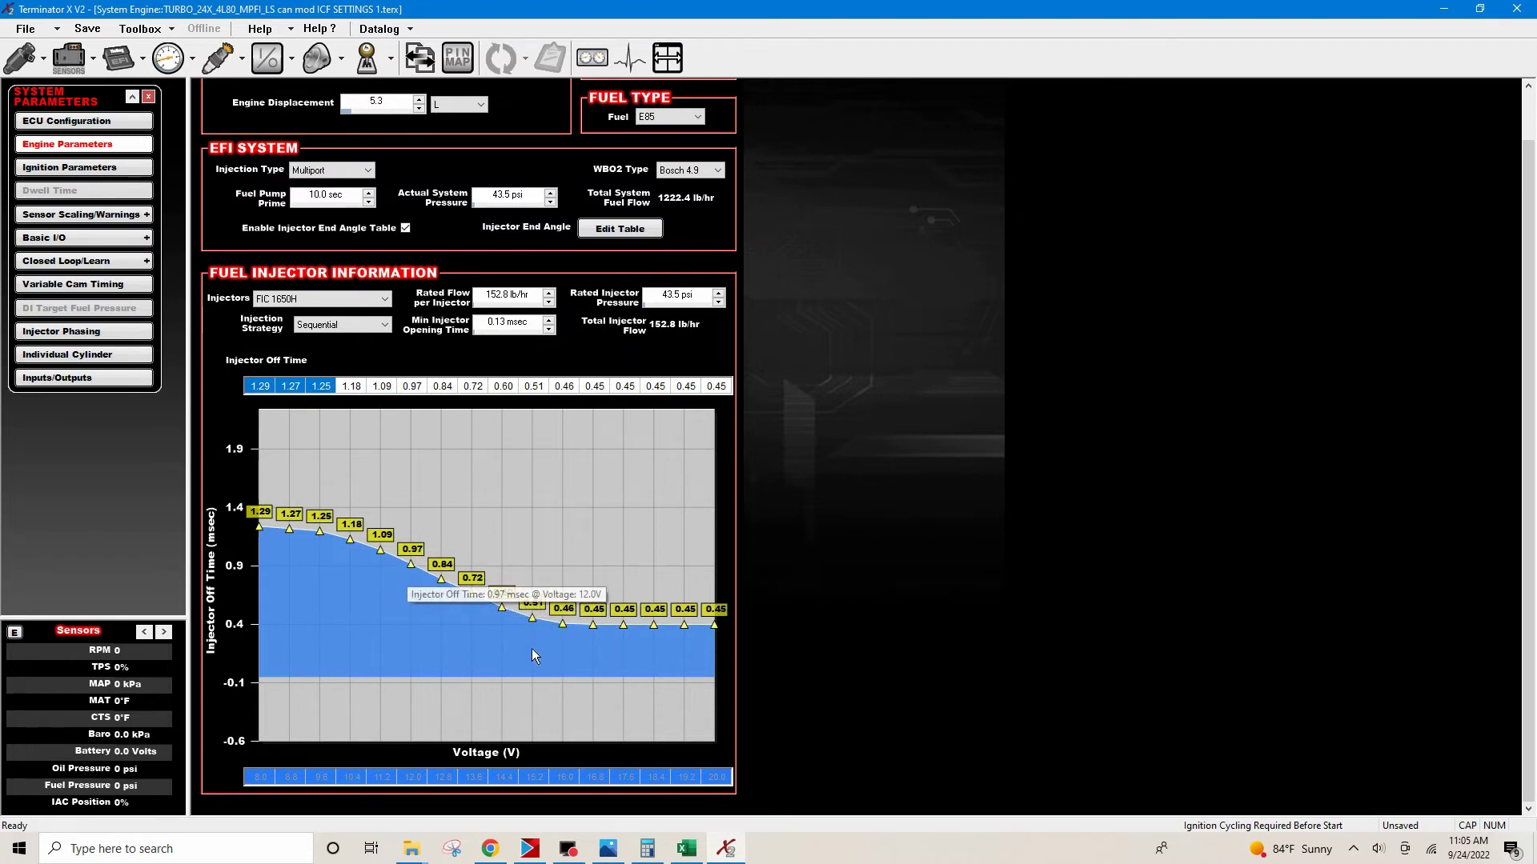
Change the injectors to 210 lb/hr Bosch and select the 0.84 off-time value
click(384, 300)
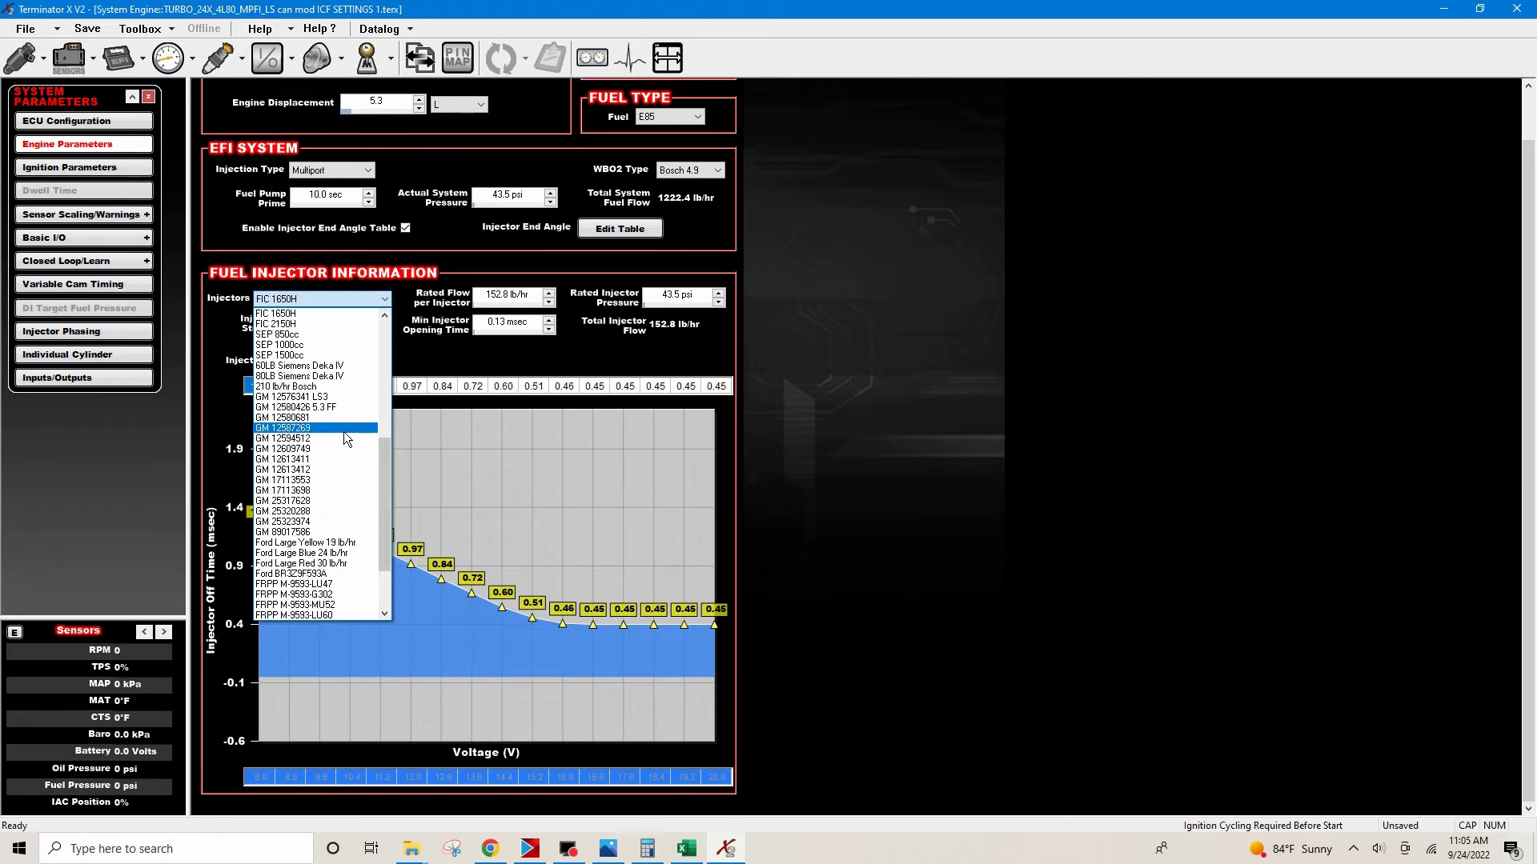
scroll(344, 430, up, 2)
scroll(367, 411, up, 7)
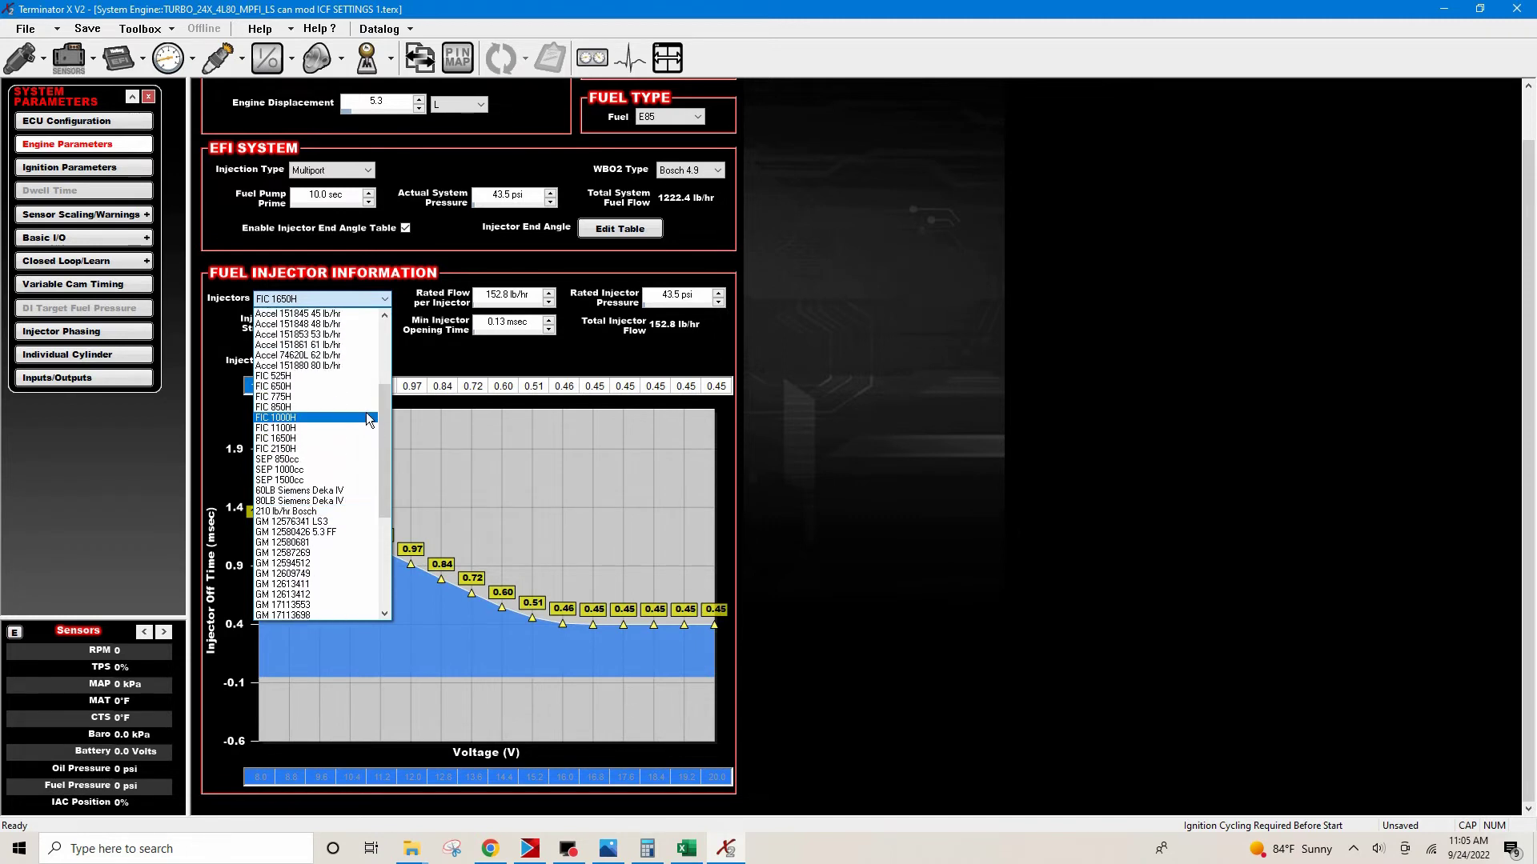
scroll(366, 411, down, 8)
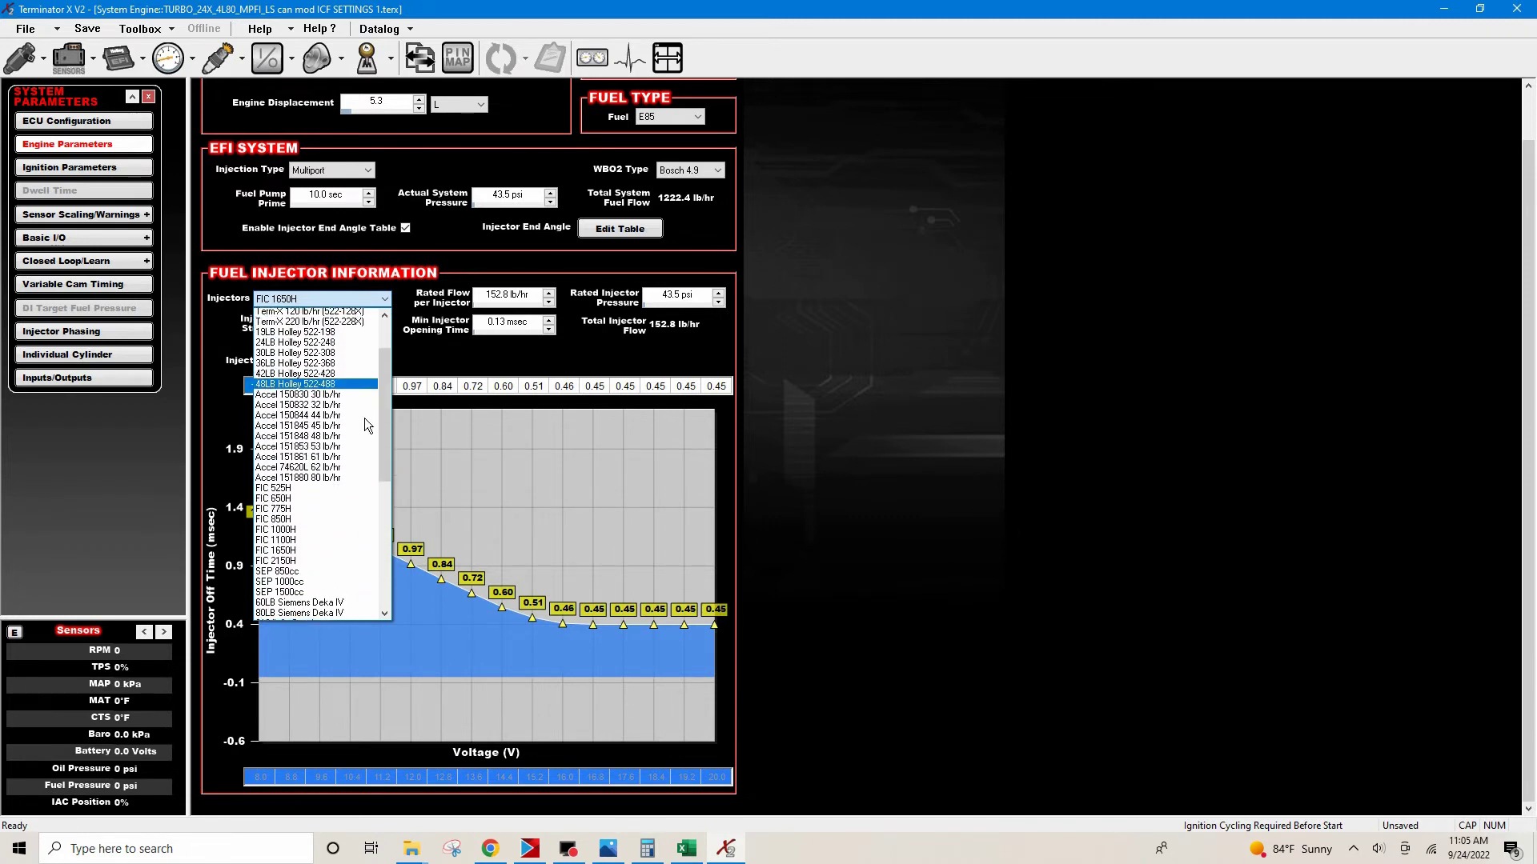
scroll(356, 433, down, 1)
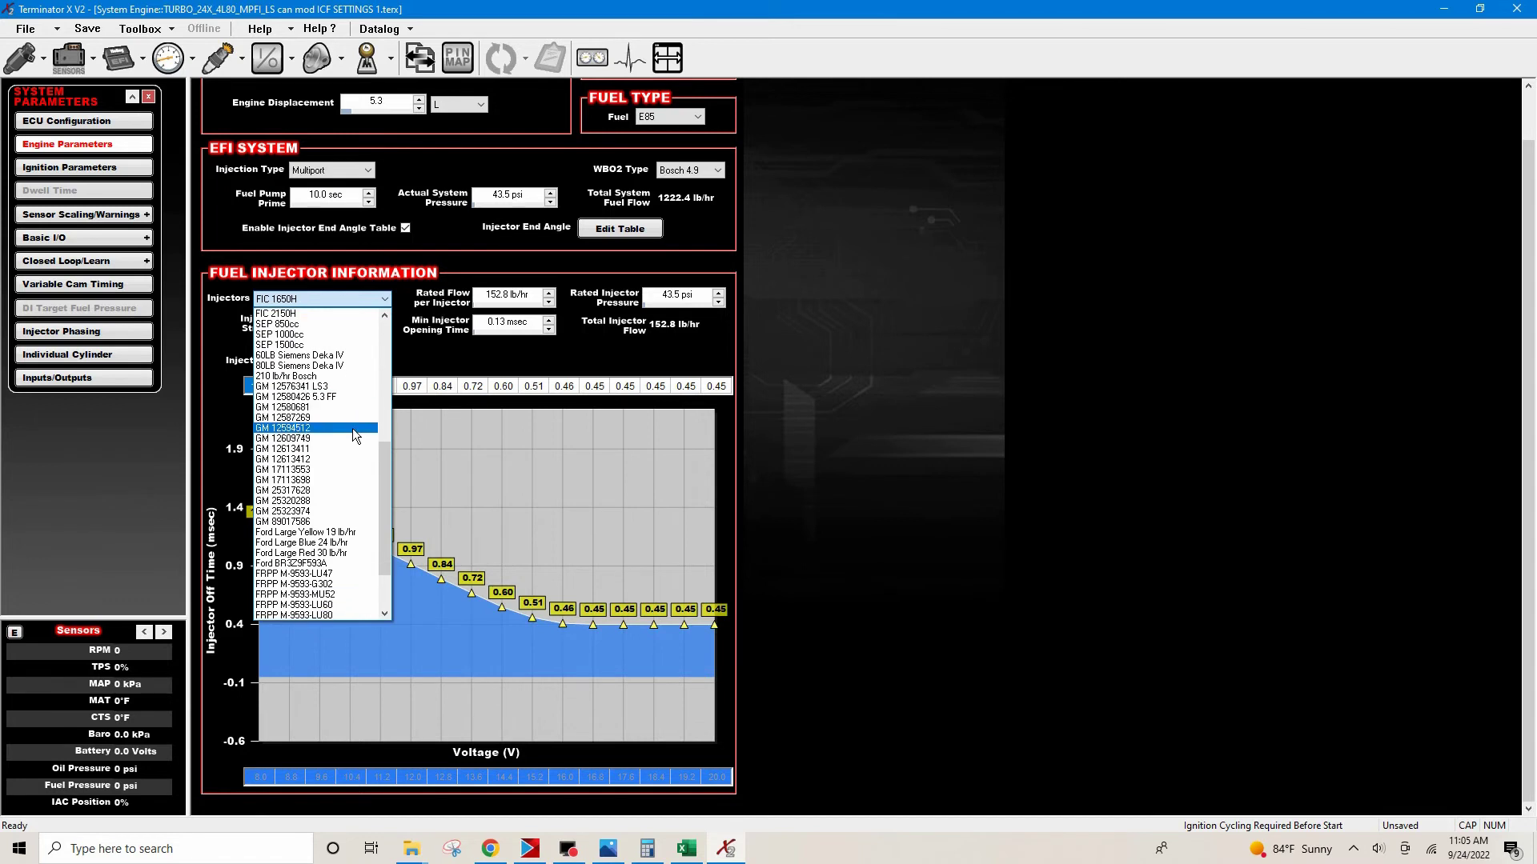
click(333, 377)
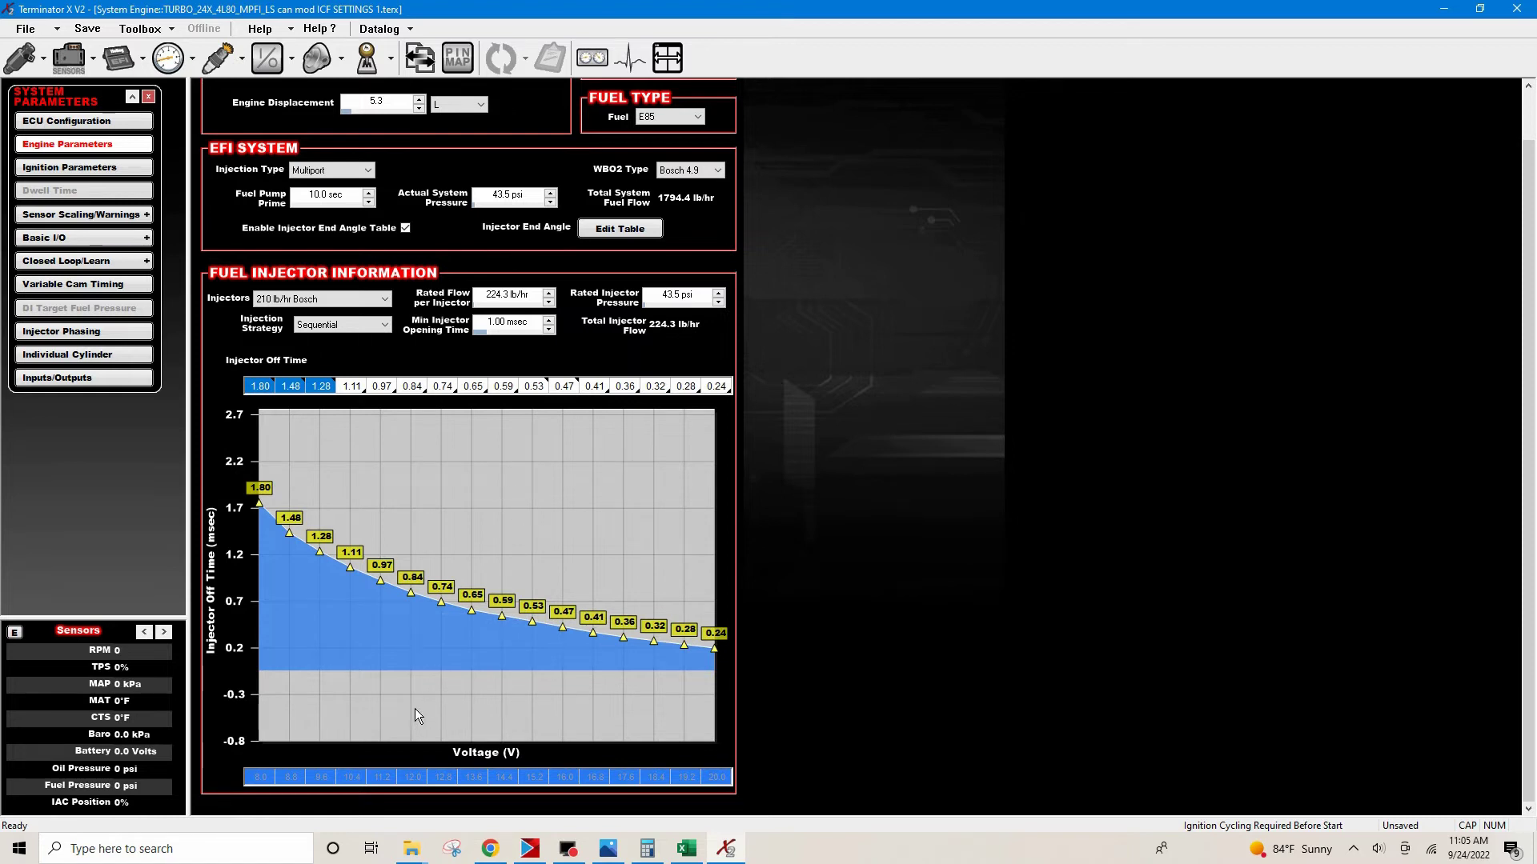
click(413, 390)
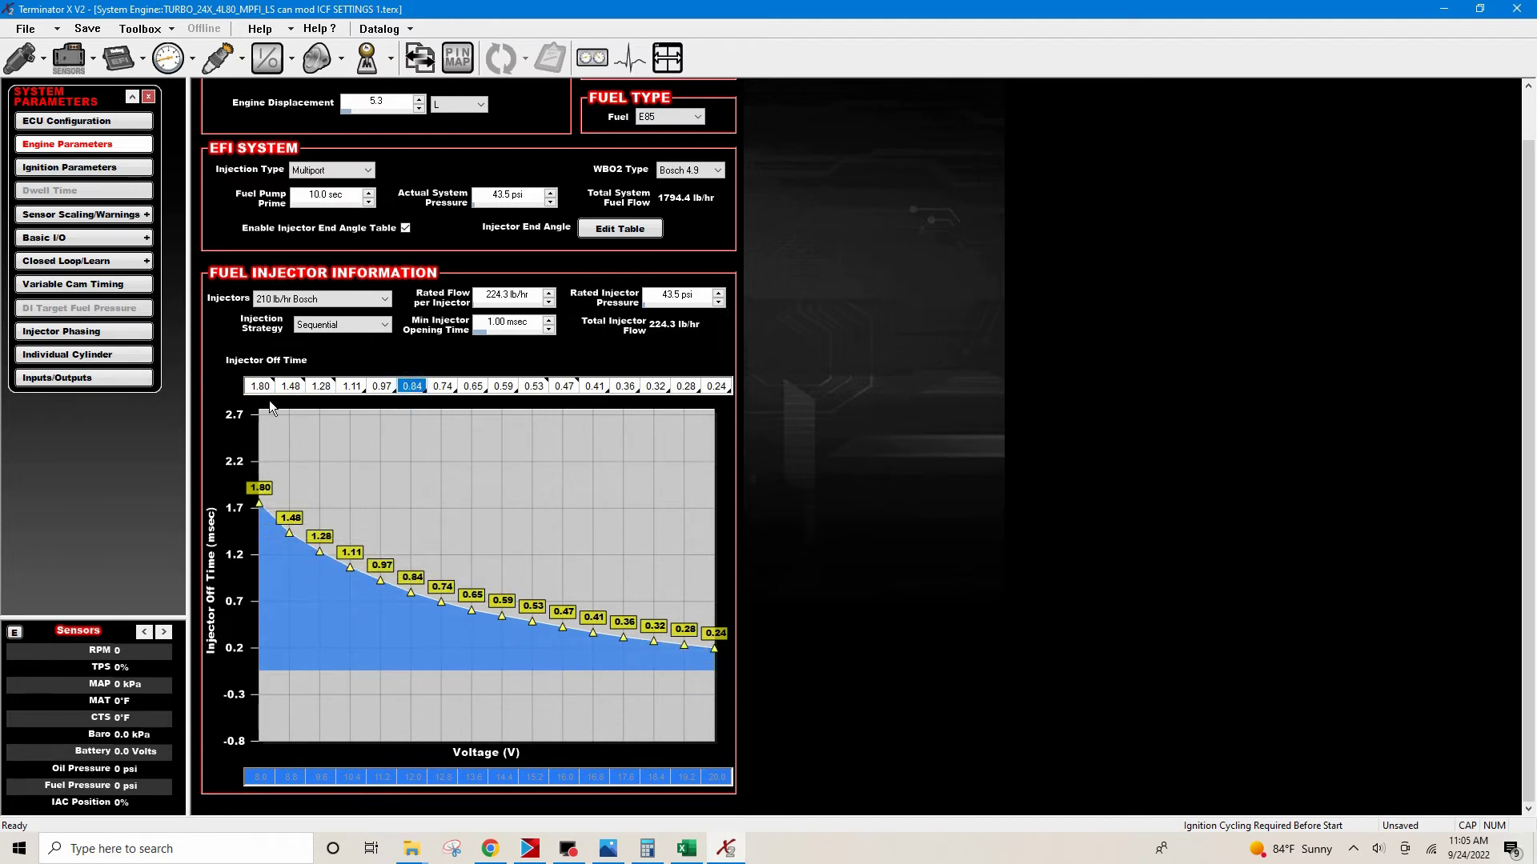
Interpolate the first three off-time cells so the second value becomes 1.54
drag(263, 386, 306, 390)
right_click(313, 384)
click(407, 491)
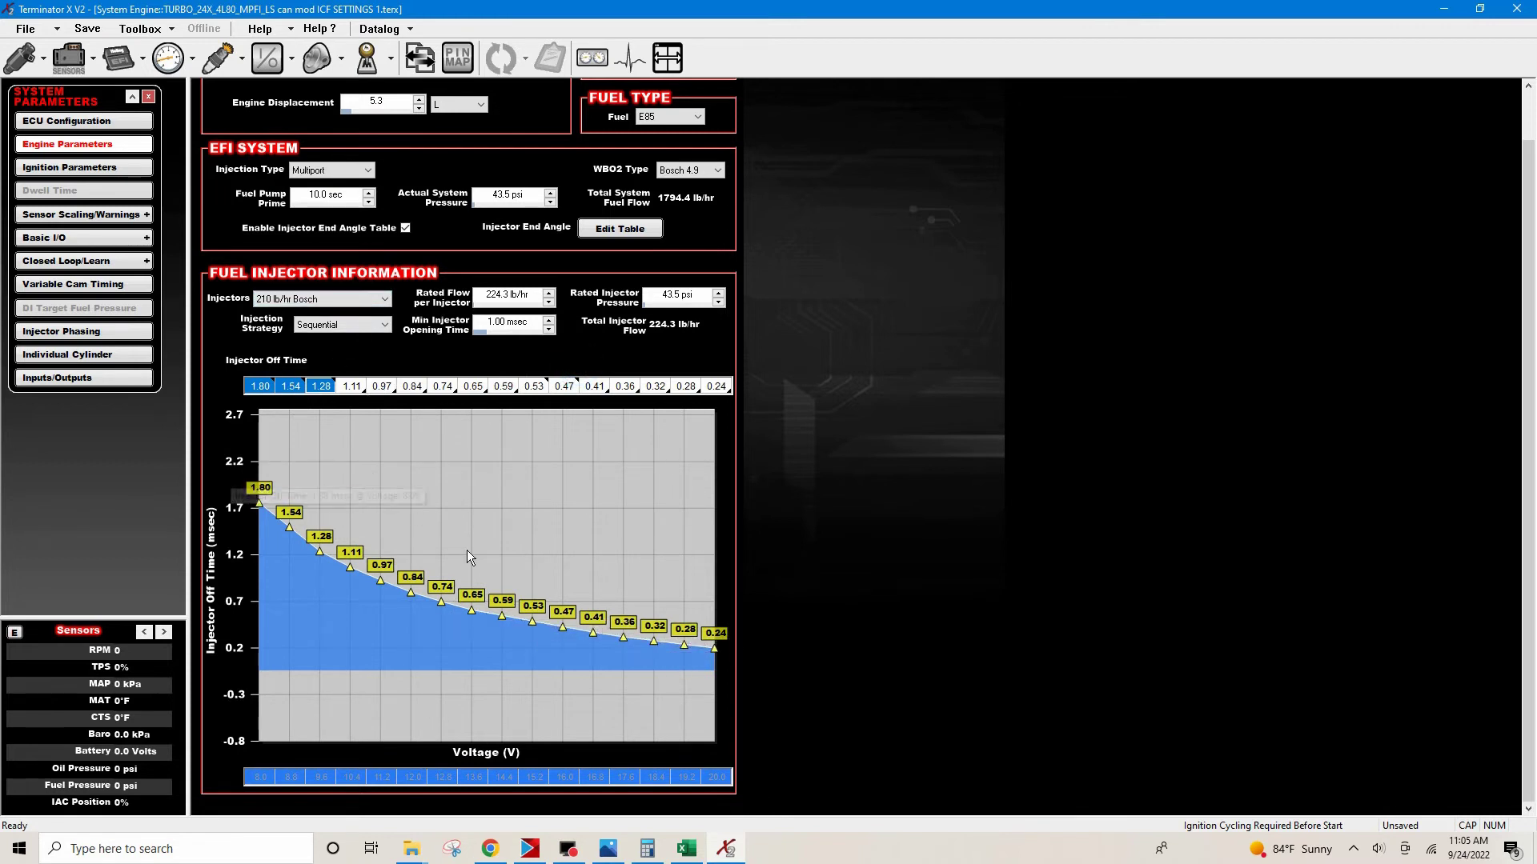
mouse_move(400, 584)
mouse_move(461, 614)
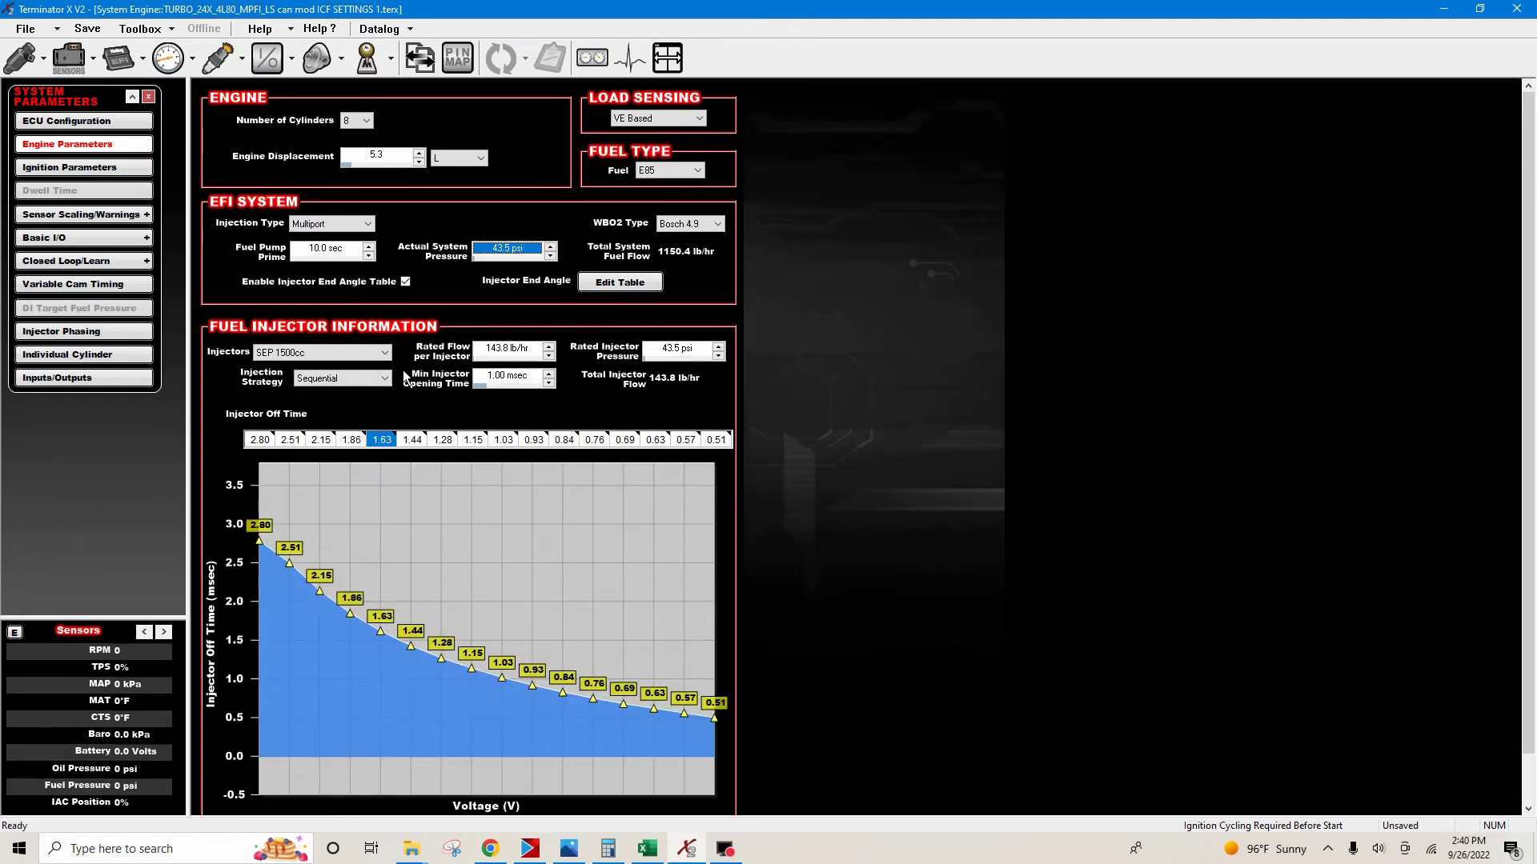
Scroll through the full injector model list with SEP 1500cc still chosen
click(384, 352)
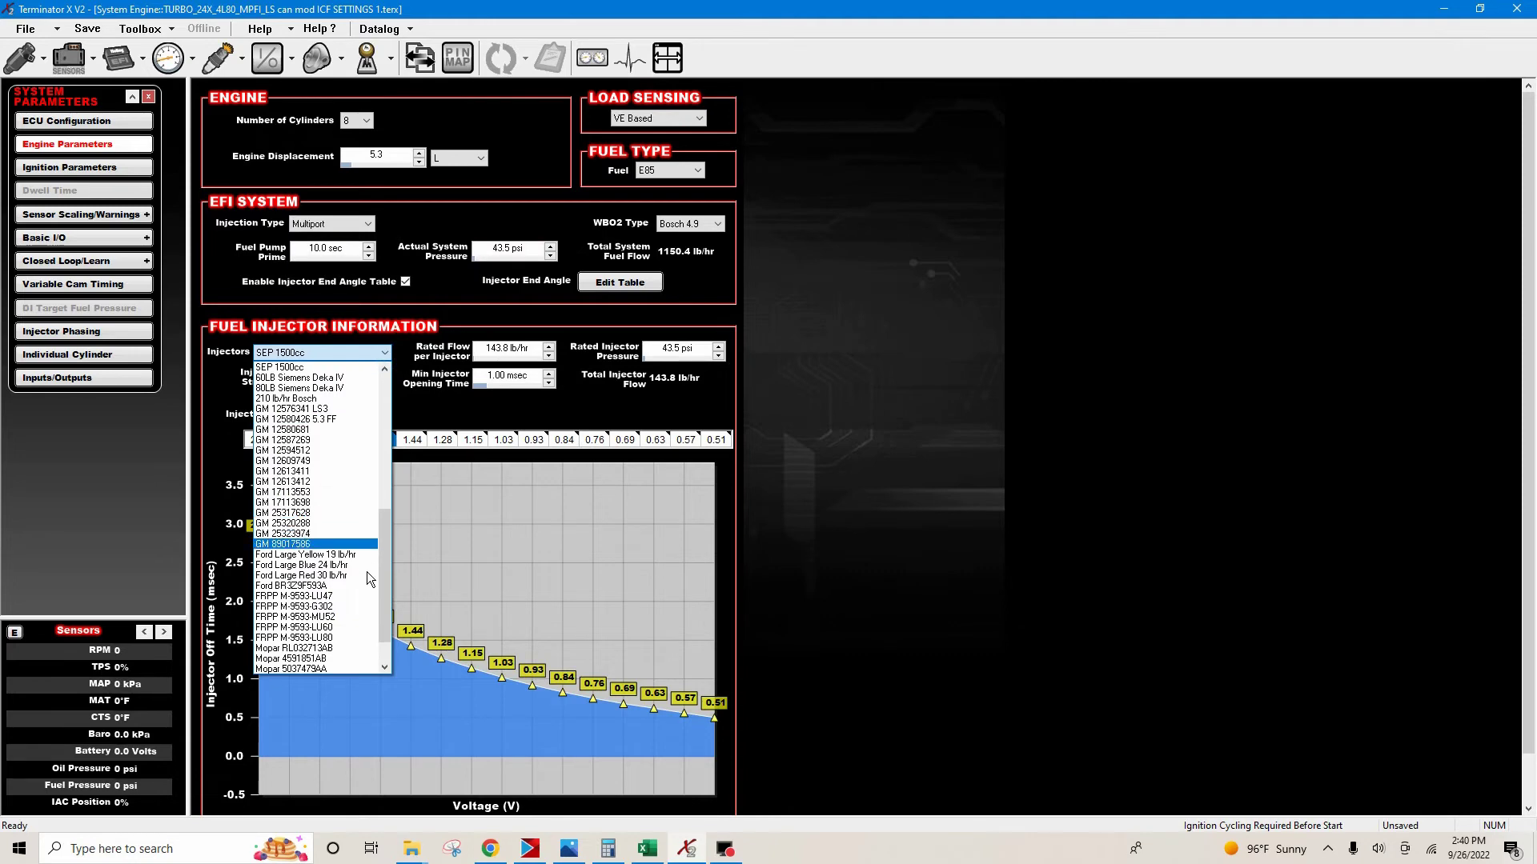
scroll(368, 578, up, 3)
scroll(313, 587, down, 1)
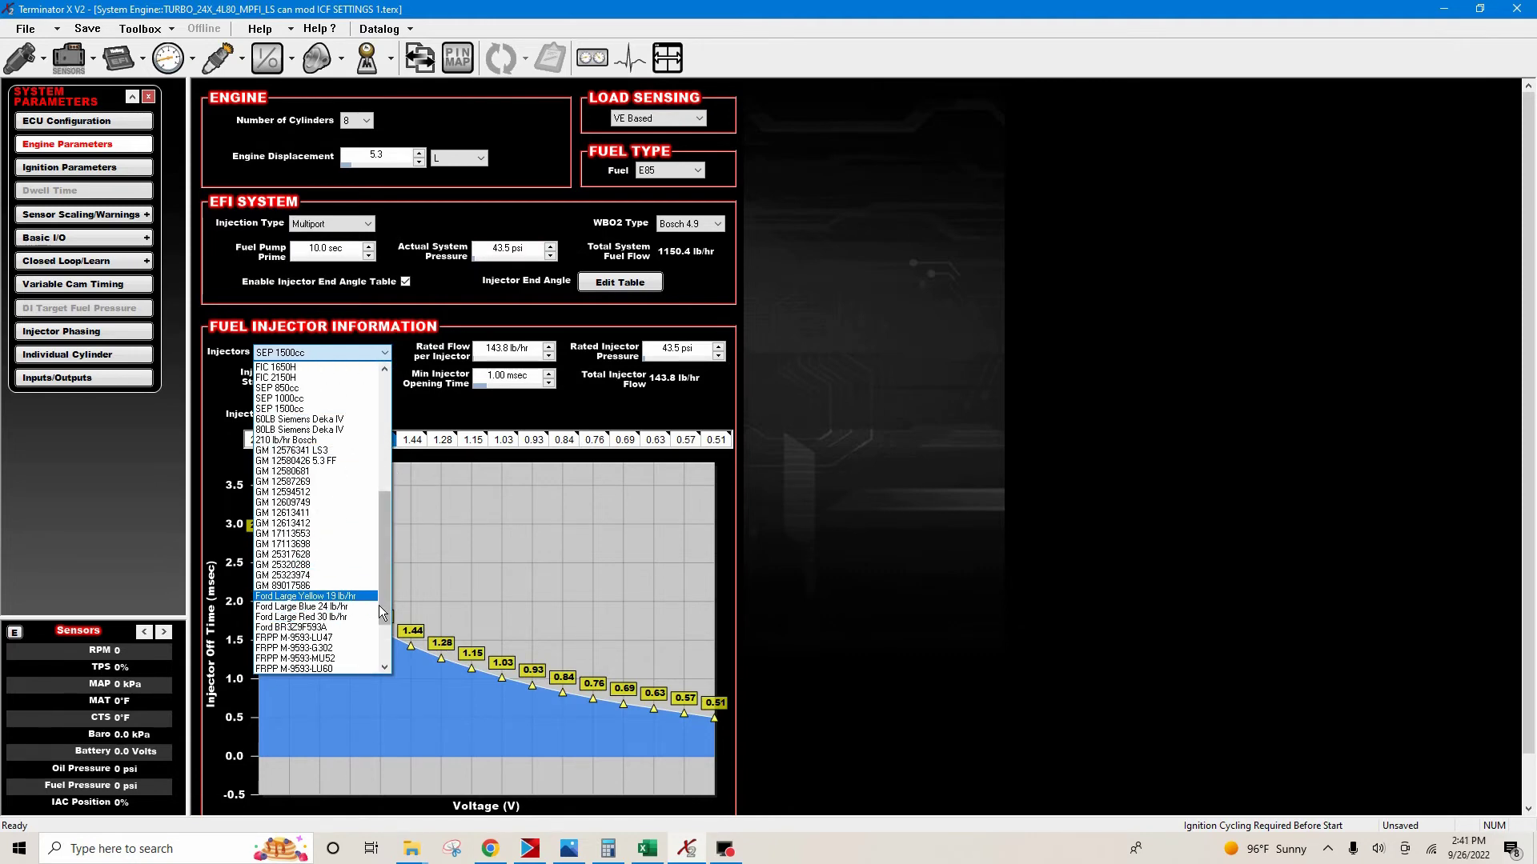
scroll(382, 599, down, 2)
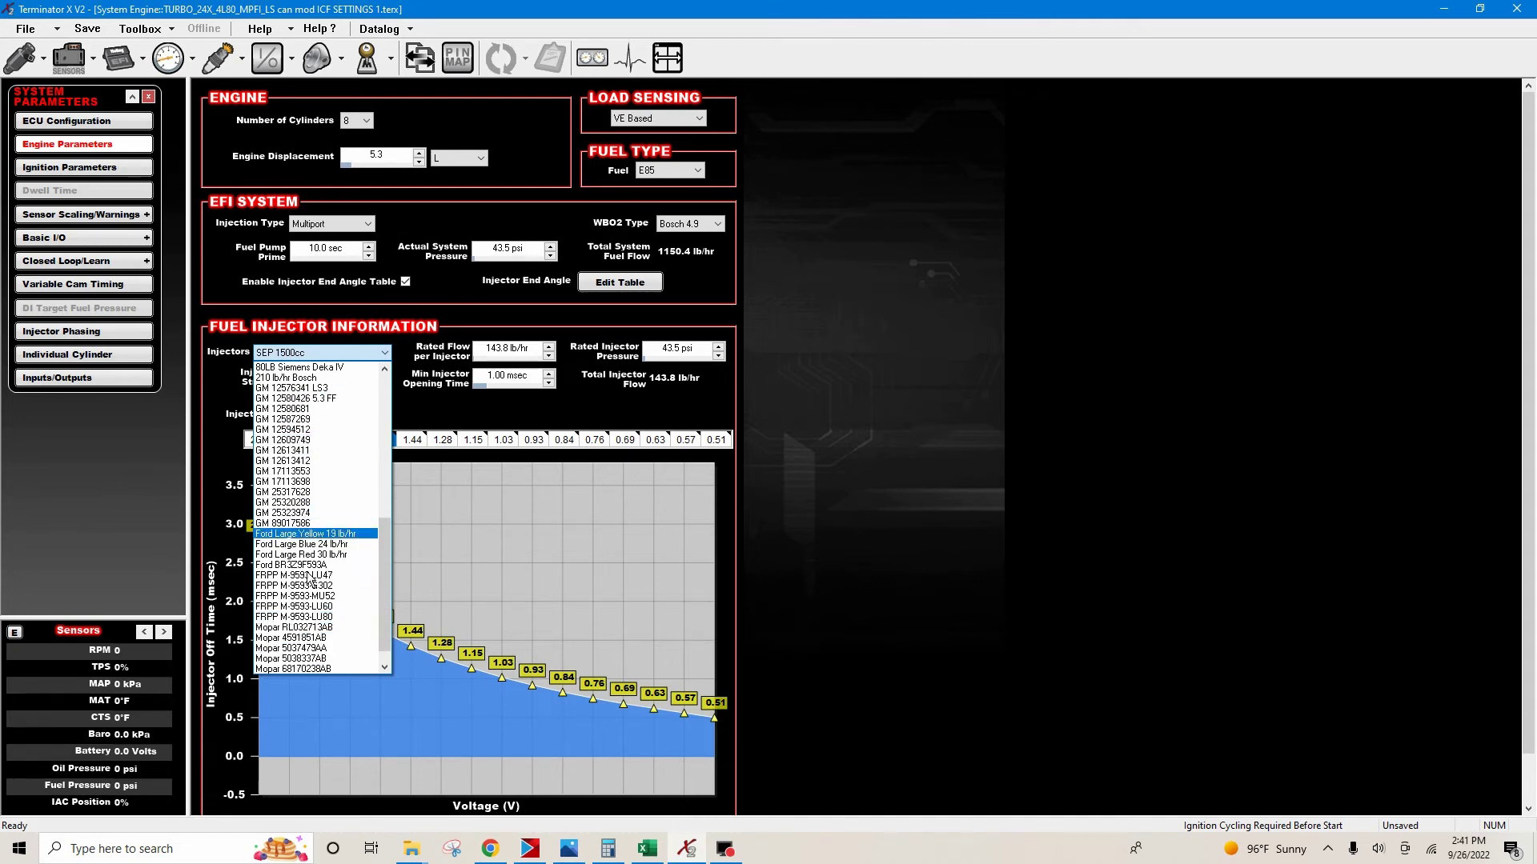
drag(384, 584, 382, 454)
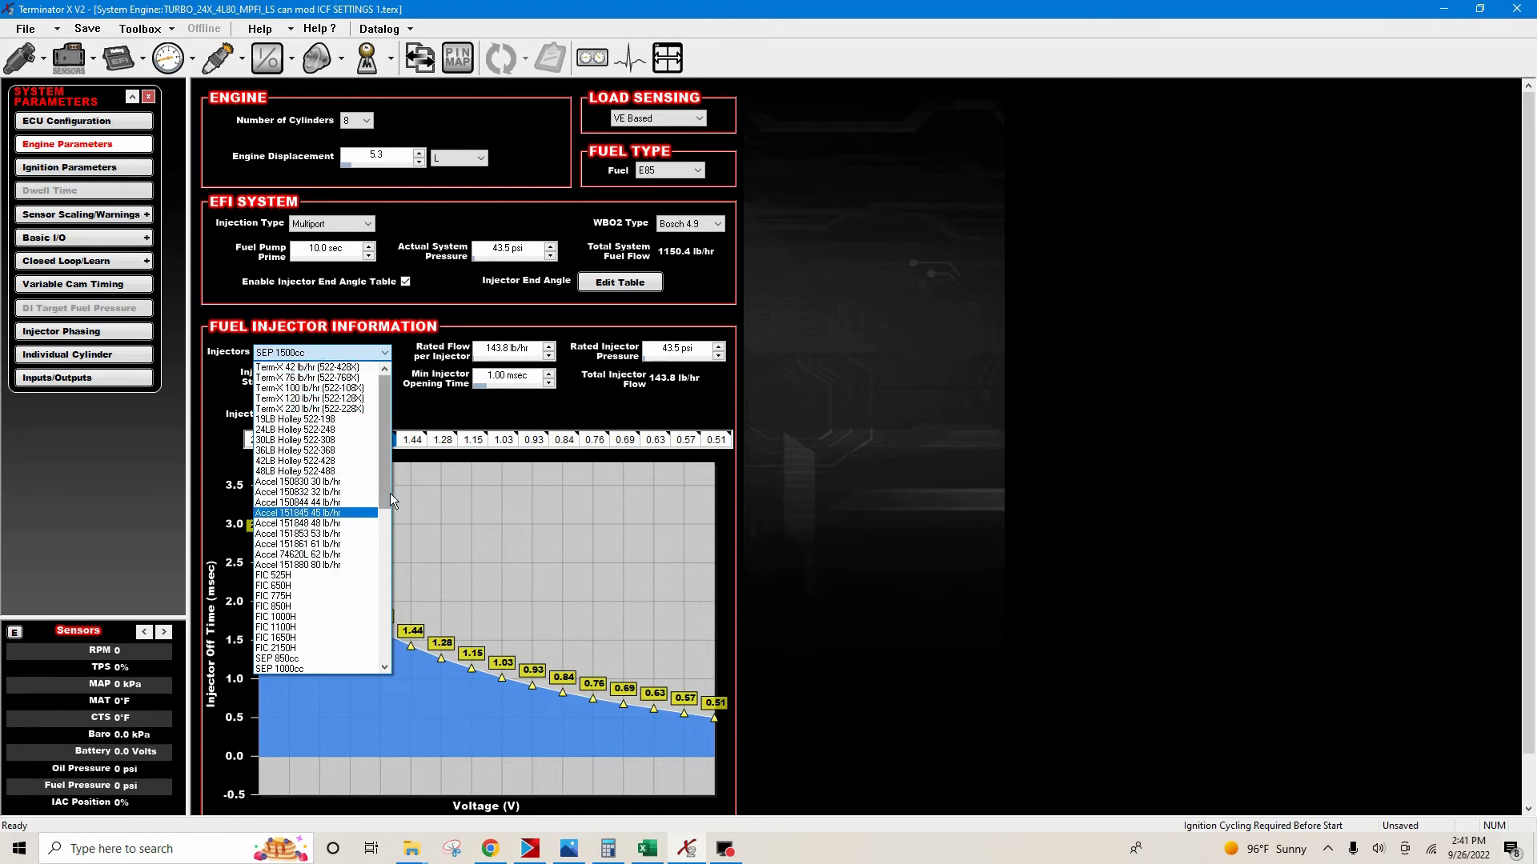
mouse_move(382, 477)
mouse_down()
mouse_move(377, 642)
mouse_move(387, 464)
mouse_up()
click(380, 622)
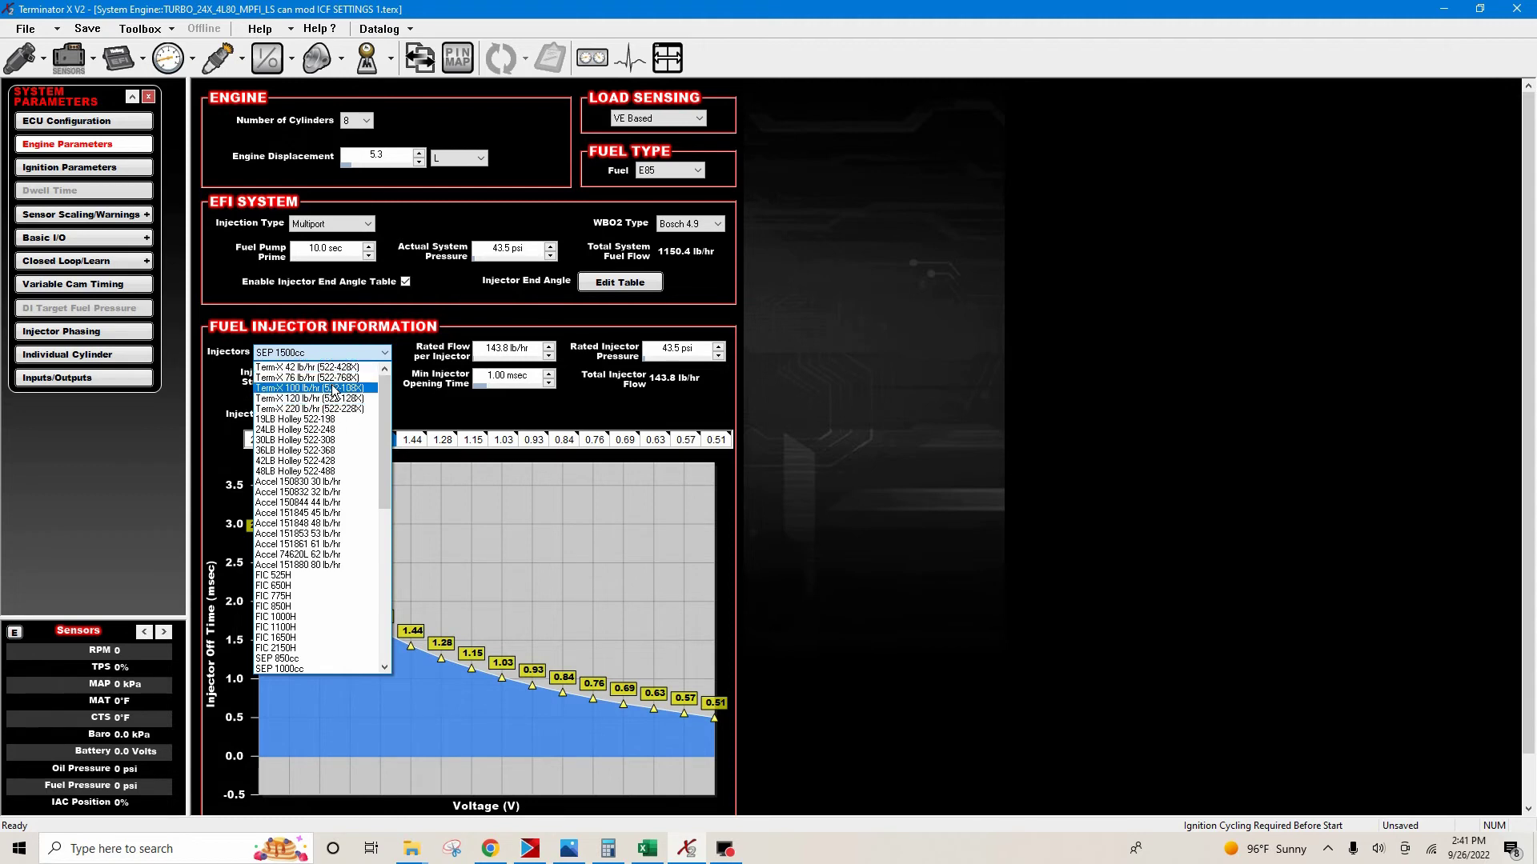
mouse_move(383, 489)
mouse_down()
mouse_move(377, 645)
mouse_move(383, 463)
mouse_up()
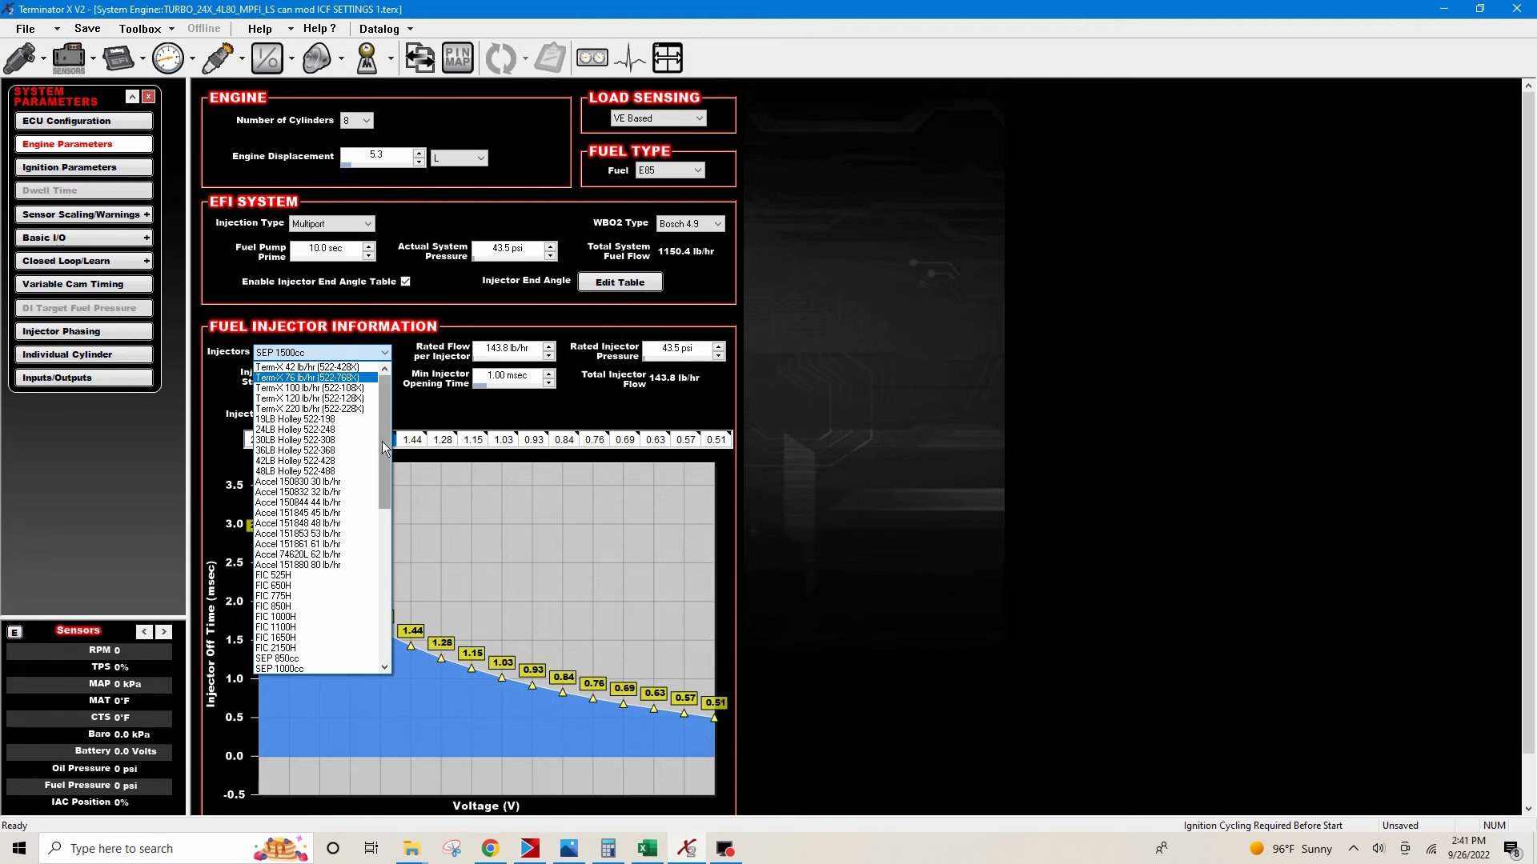
drag(381, 440, 349, 522)
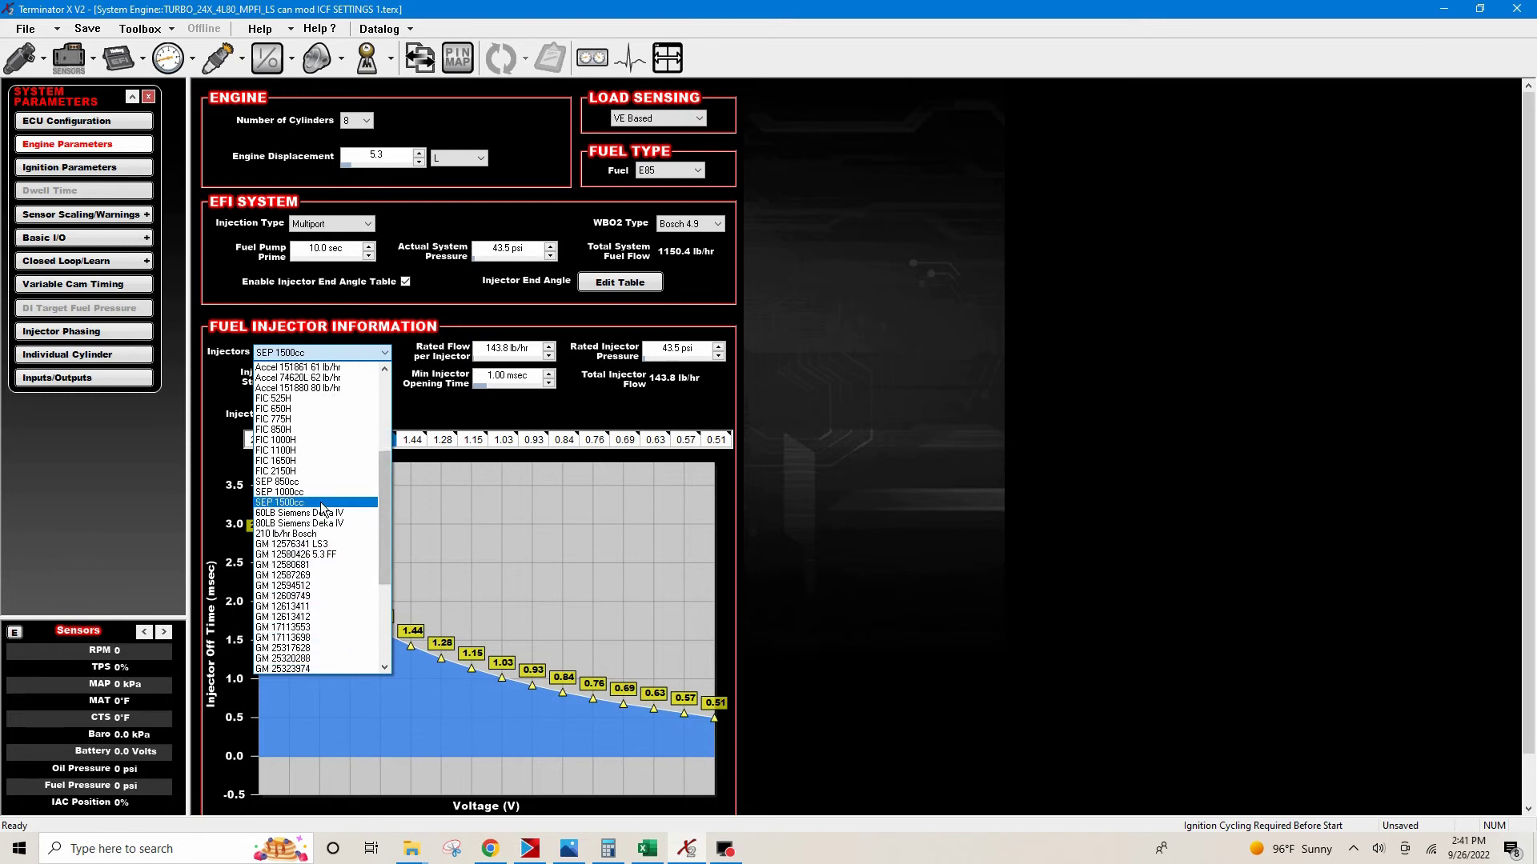
Pick SEP 1500cc (143.8 lb/hr at 43.5 psi) to close the injector list
click(321, 507)
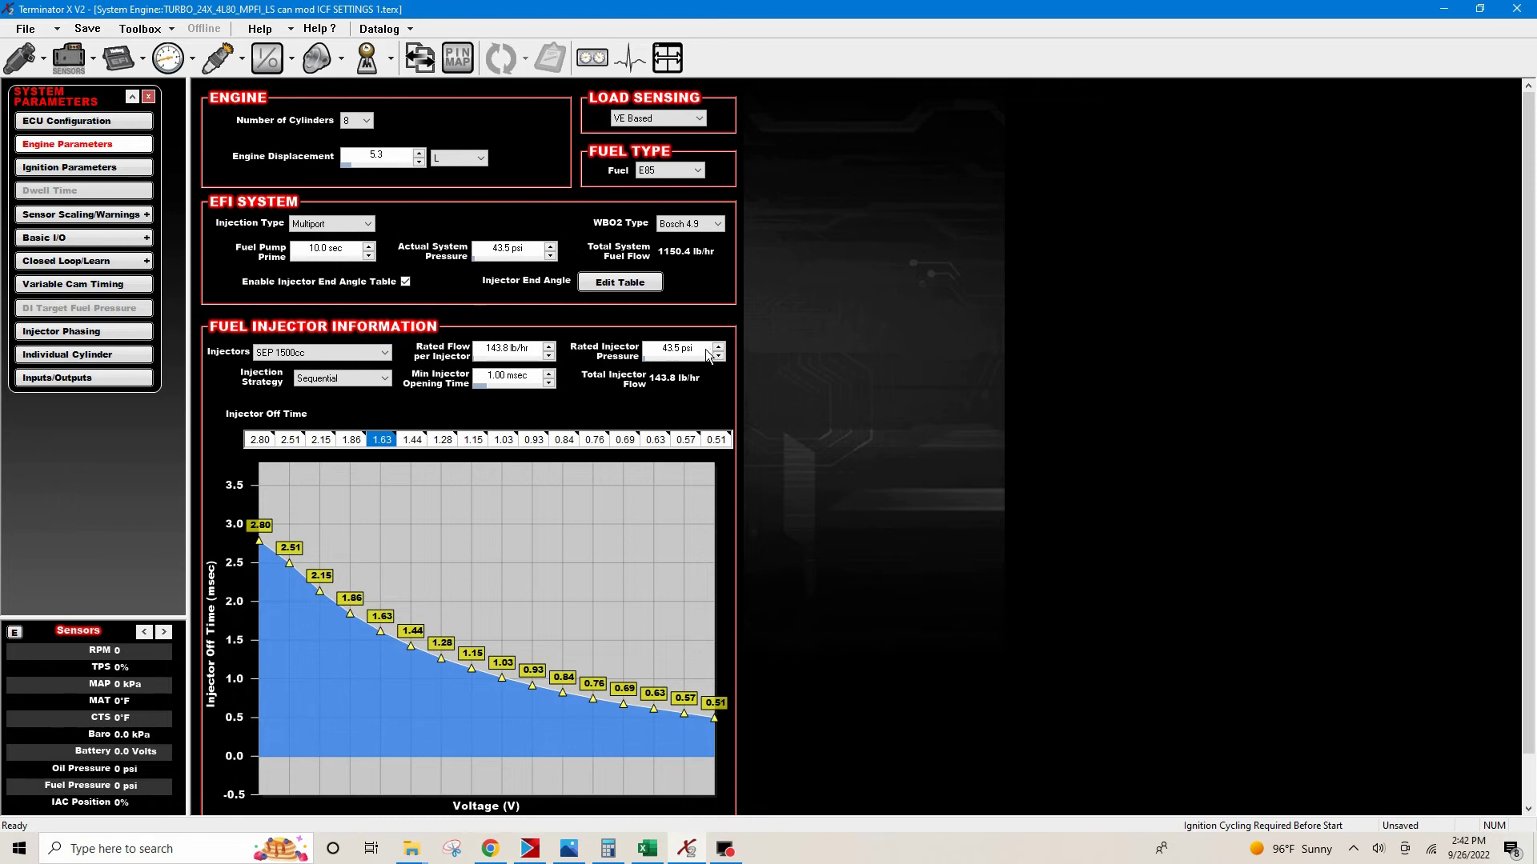
Choose FIC 850H from the injector list, loading 88.9 lb/hr flow and 711.2 lb/hr total
click(385, 355)
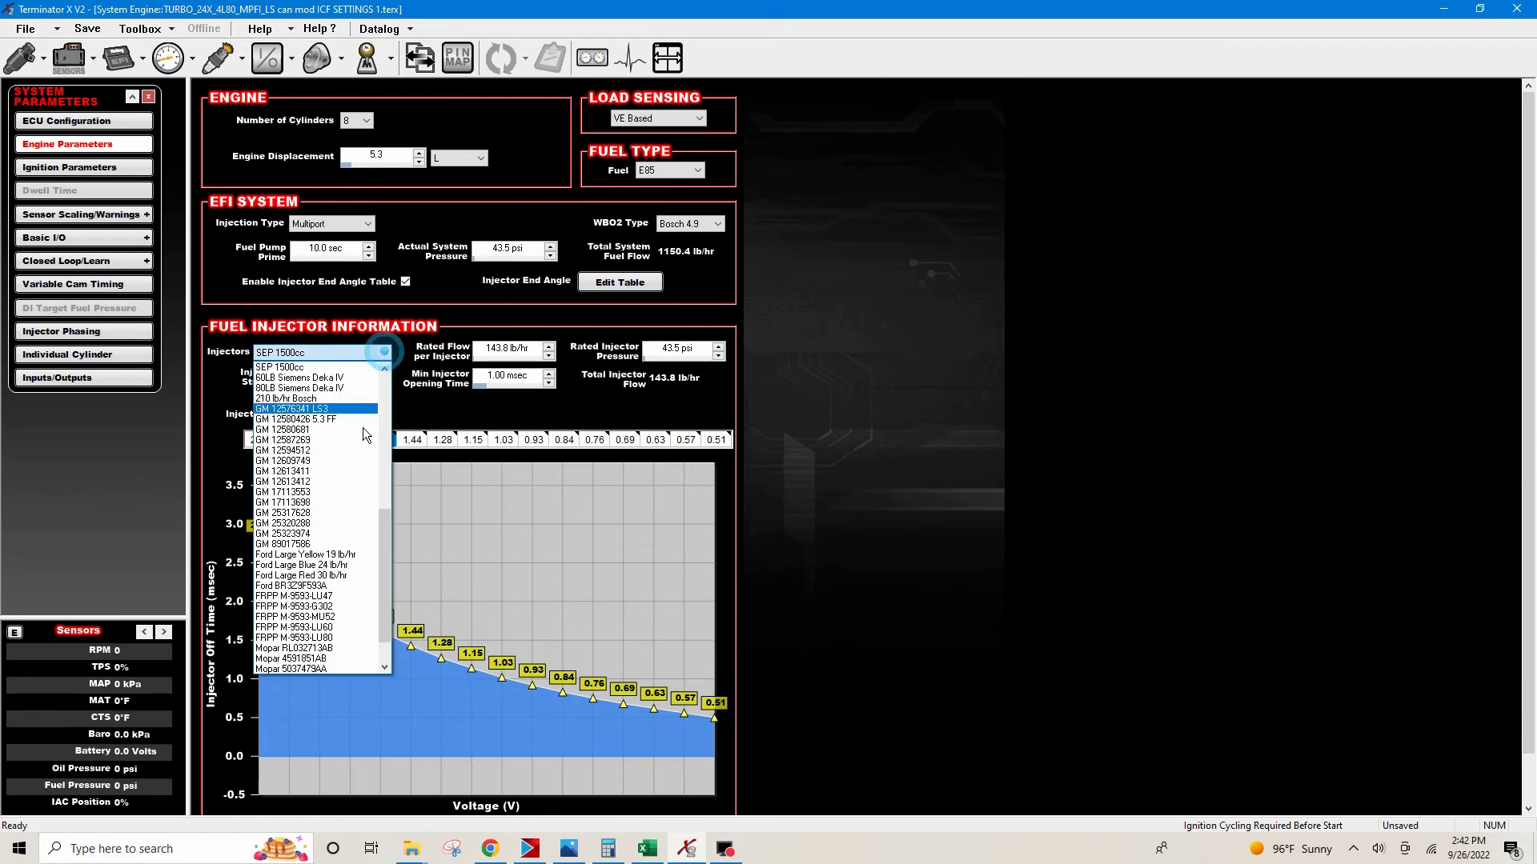
scroll(388, 478, up, 7)
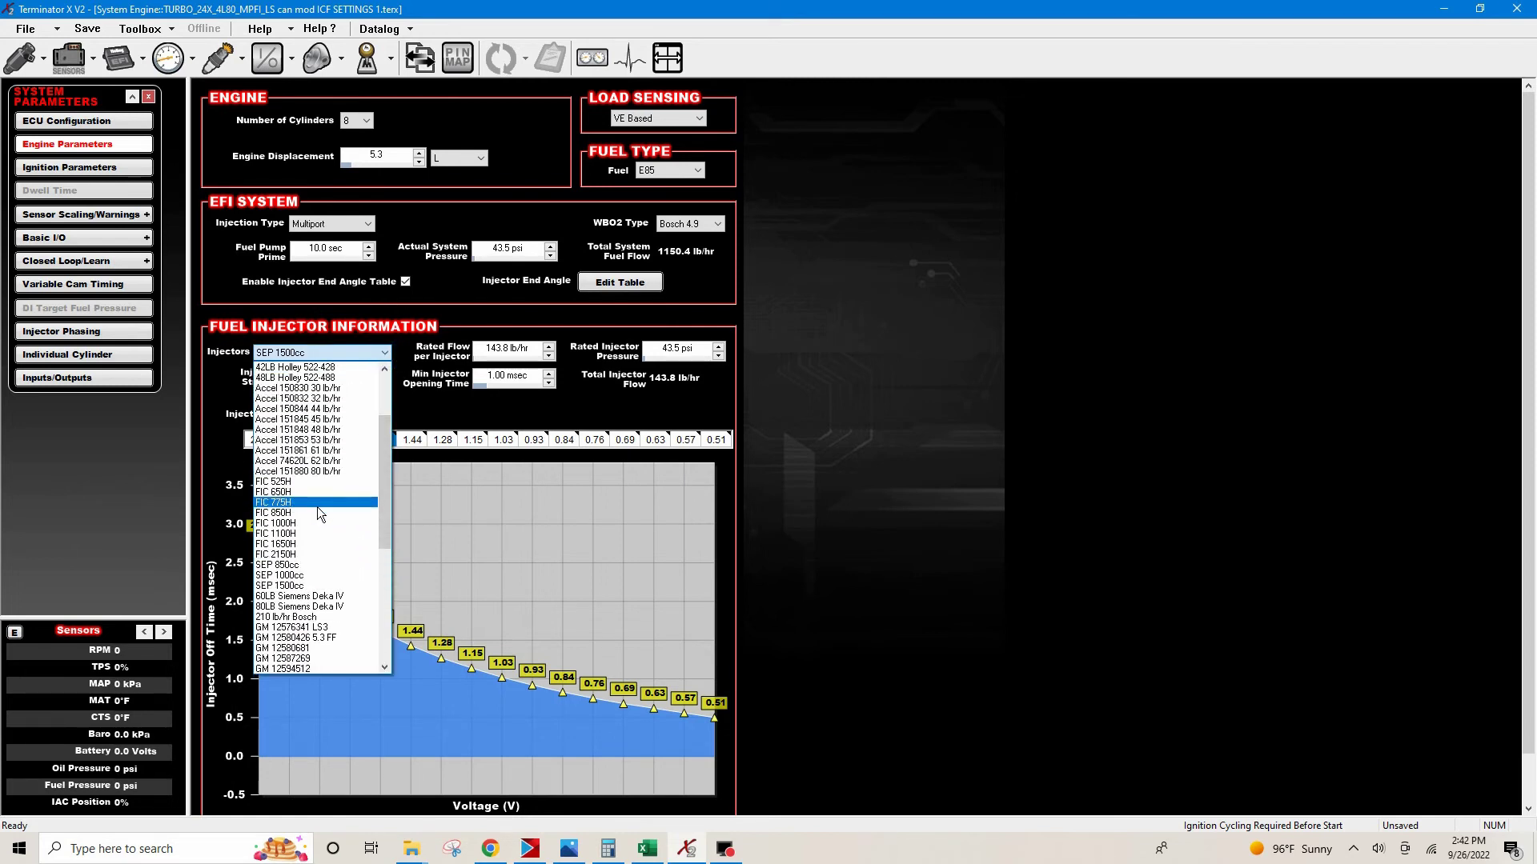
click(316, 511)
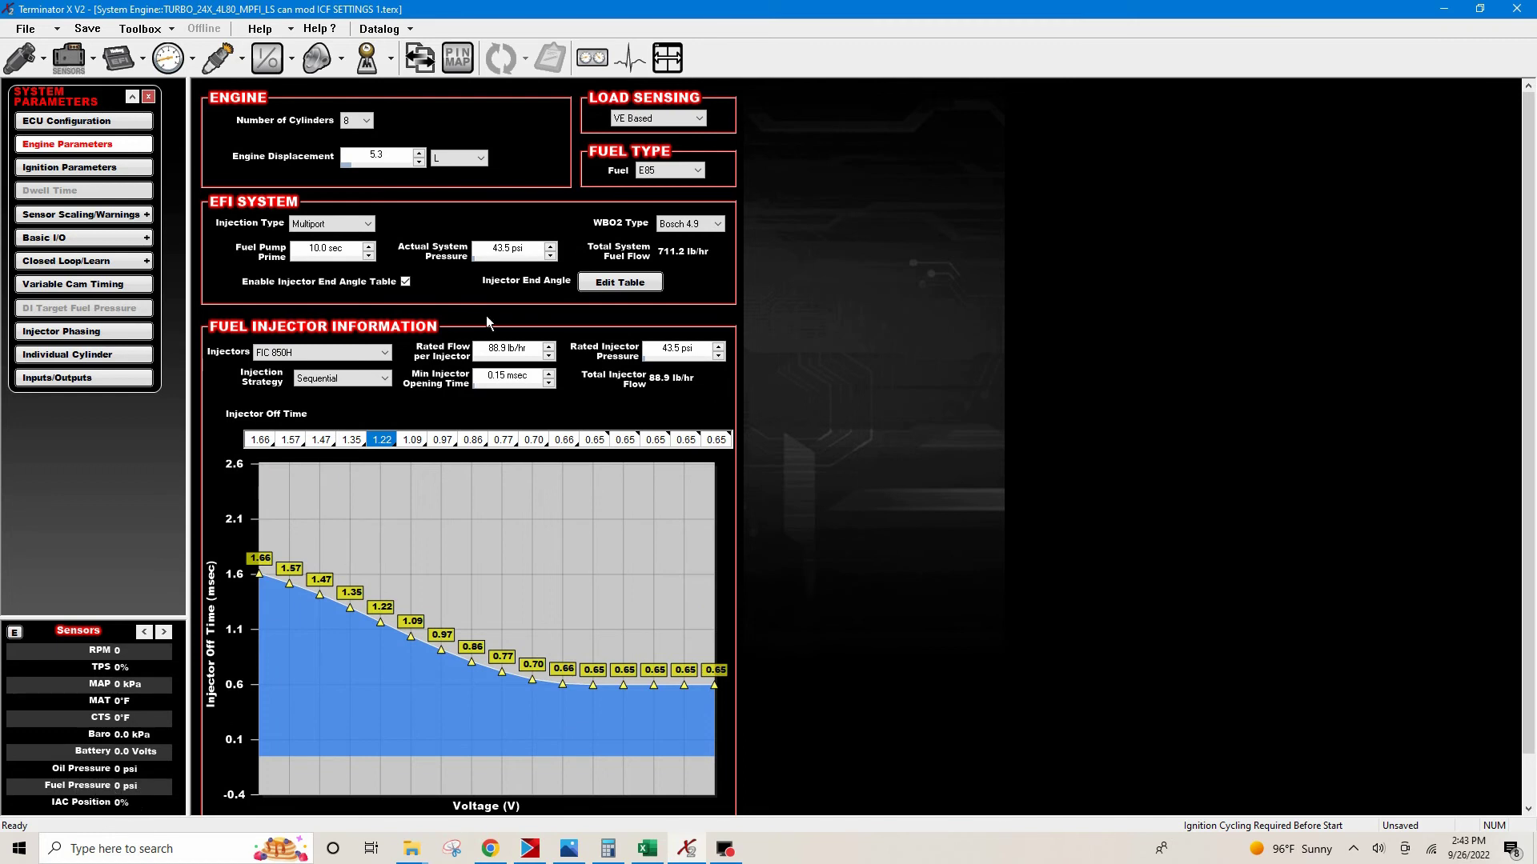
Enter 60 psi as the actual system pressure, raising total fuel flow to 835.3 lb/hr
click(509, 252)
text(60)
key(Return)
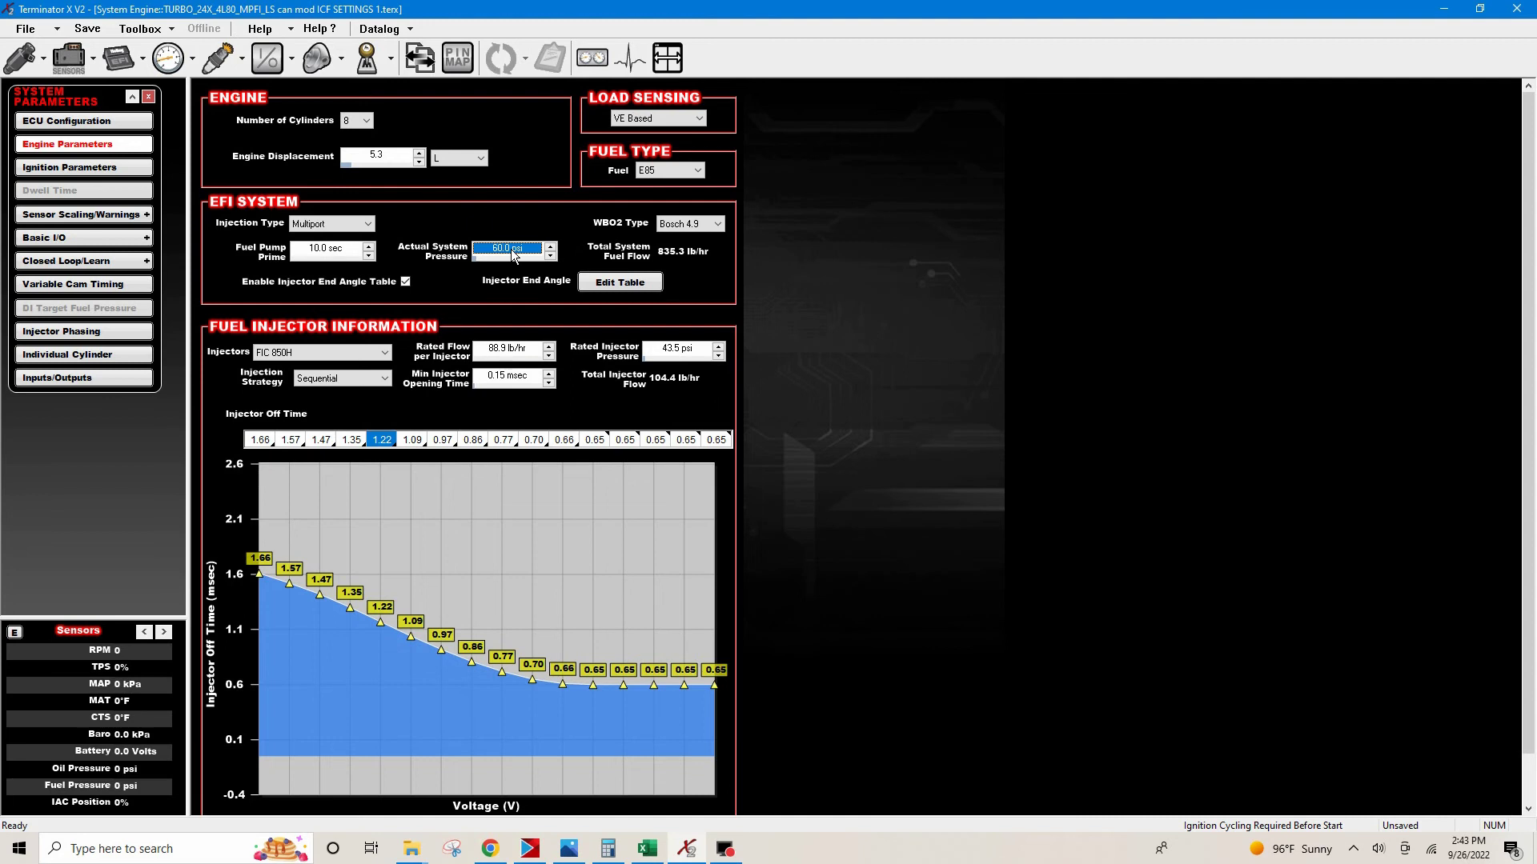